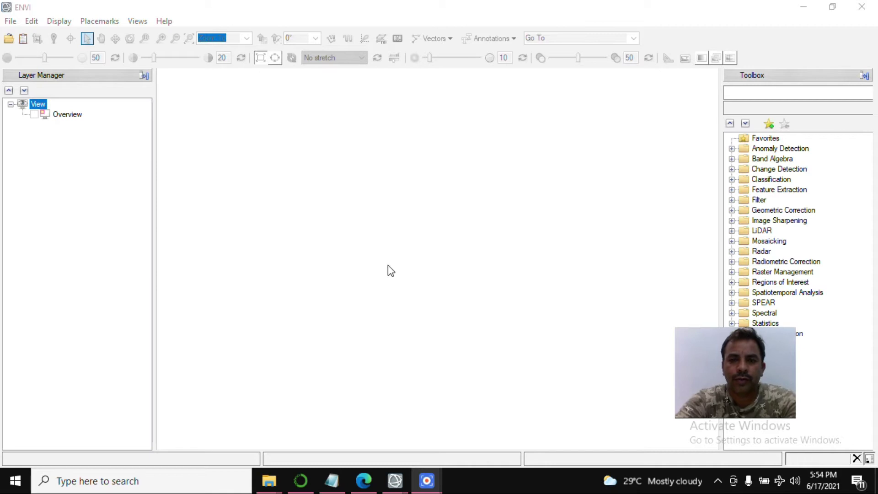
- Review the ASD soil sample files in the Soil Sample folder on the desktop
left_click(804, 9)
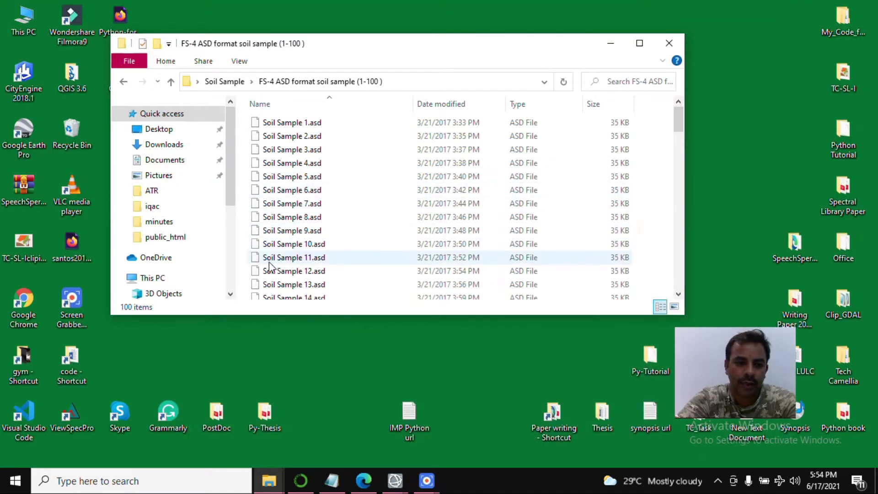
scroll(270, 265, "down", 5)
left_click_drag(680, 144, 690, 278)
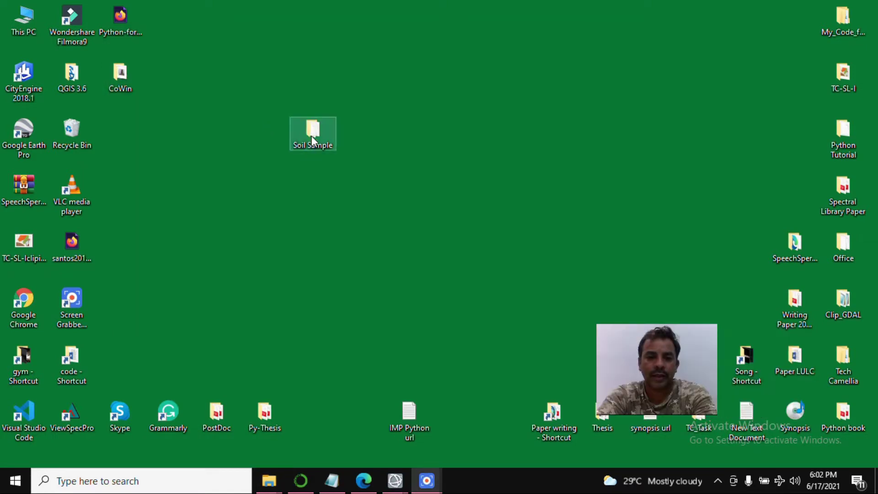
double_click(311, 136)
left_click(700, 78)
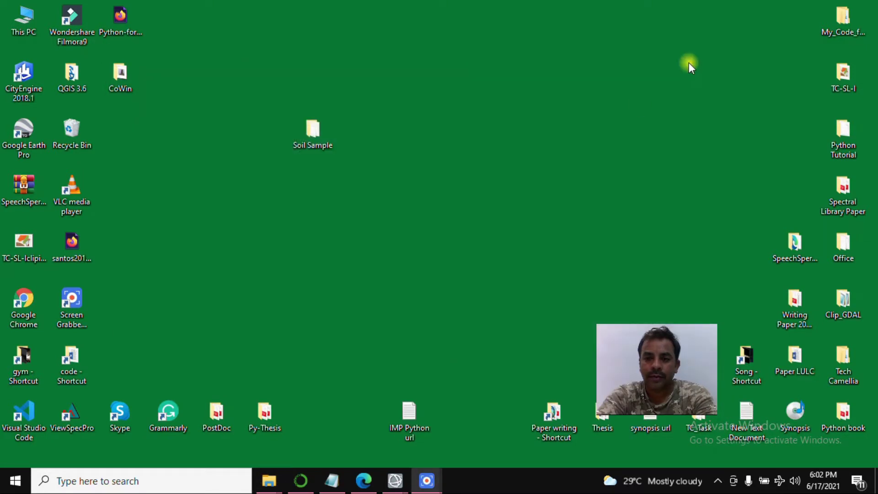
- Switch back to ENVI and start the Spectral Library Builder with wavelengths taken from the First Input Spectrum
left_click(400, 480)
left_click(419, 429)
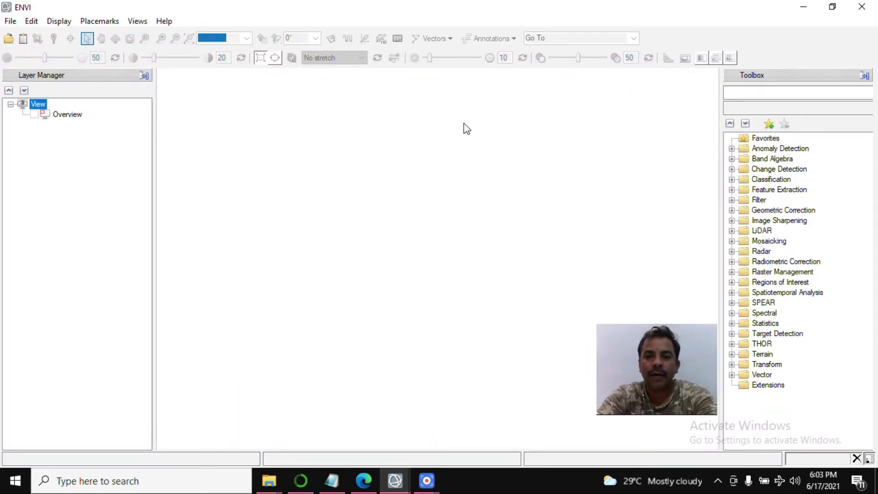
left_click(740, 91)
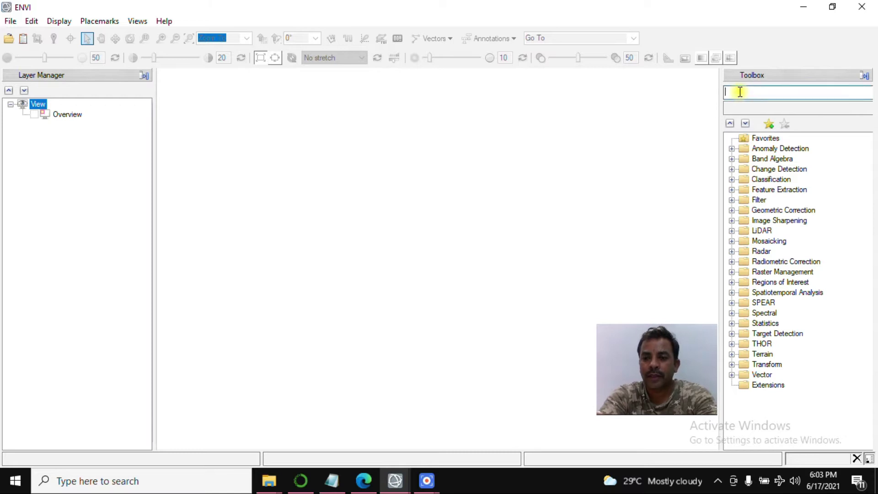
type("spectral library builder")
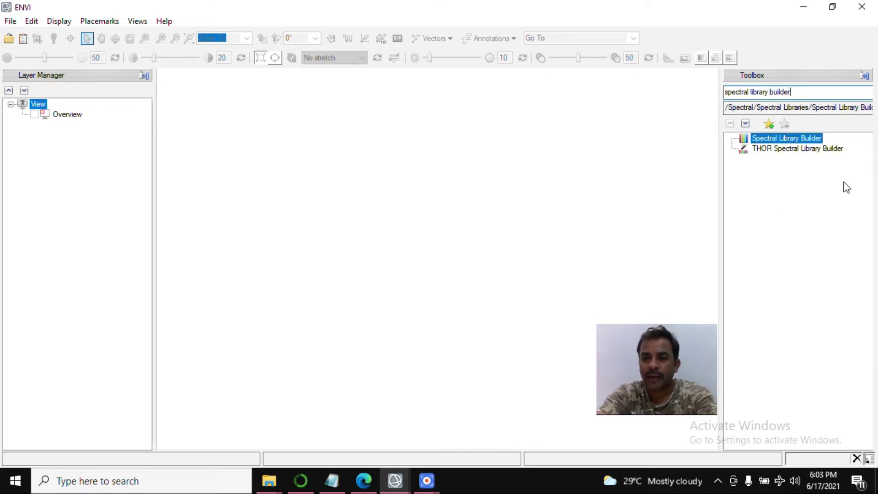
double_click(781, 139)
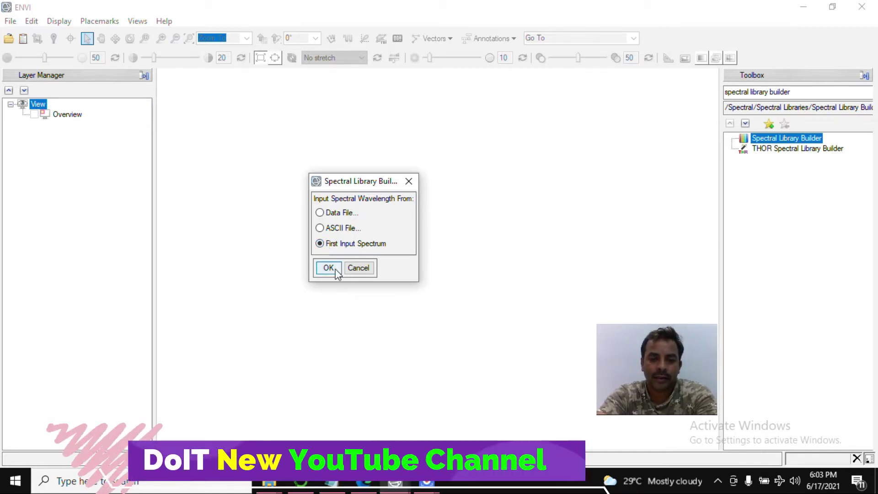
left_click(333, 268)
- Import all ASD binary files from the desktop folder Soil Sample > FS-4 ASD format soil sample (1-100) into the library builder
left_click(350, 101)
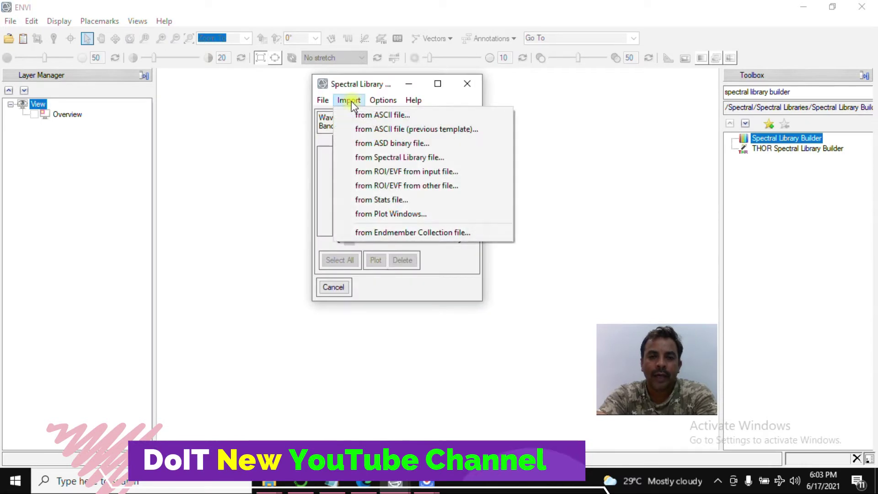
left_click(385, 144)
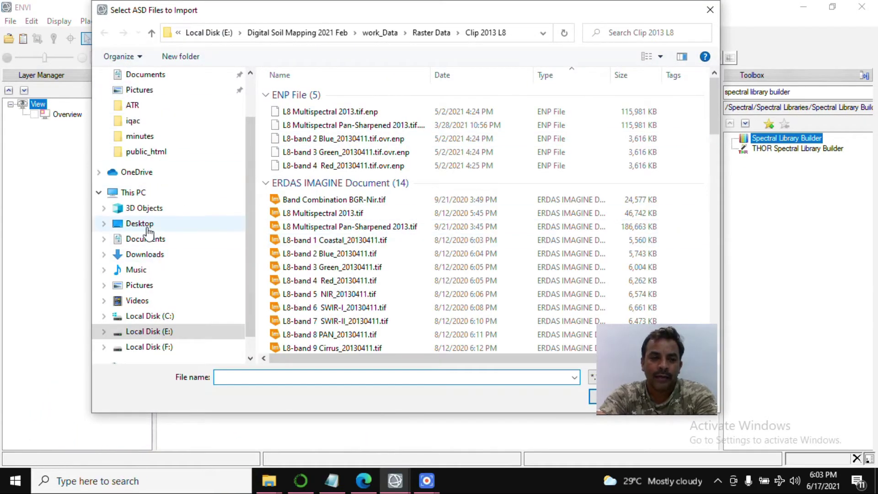
left_click(189, 225)
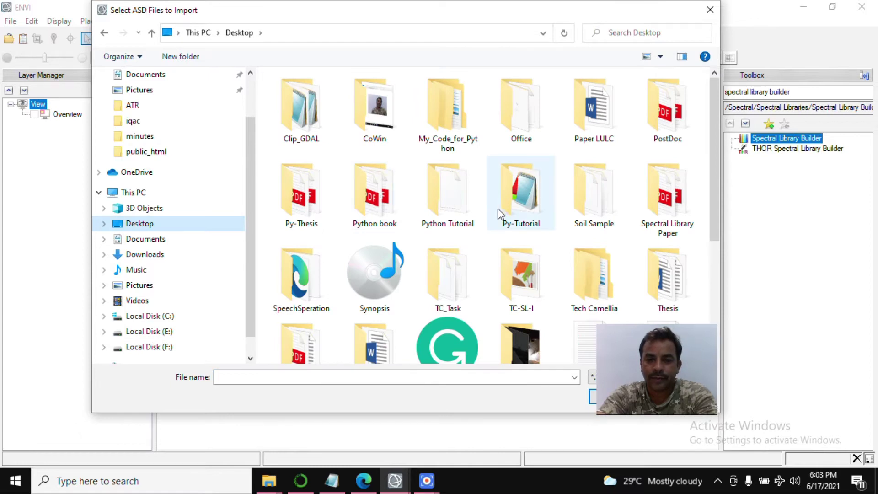
double_click(594, 192)
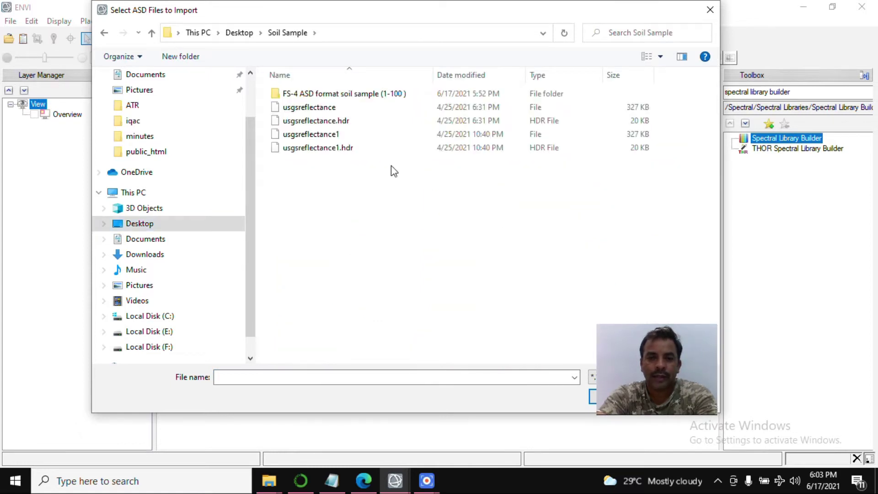
double_click(314, 93)
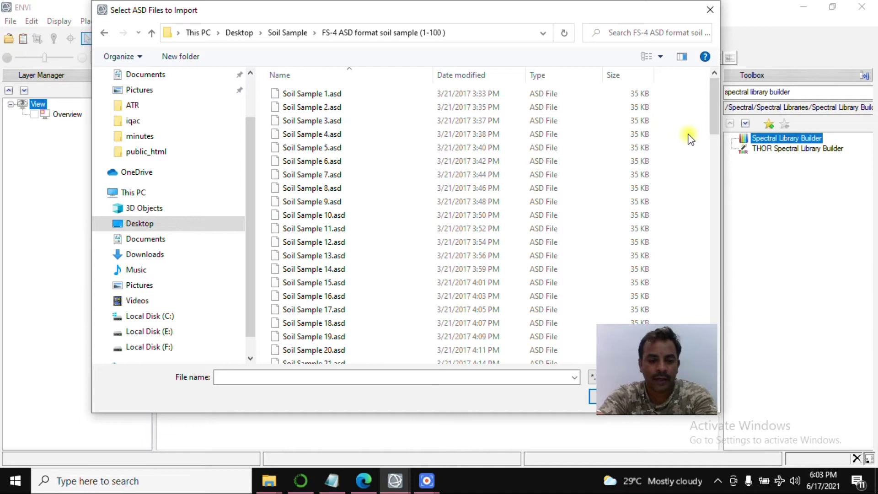
key("ctrl+a")
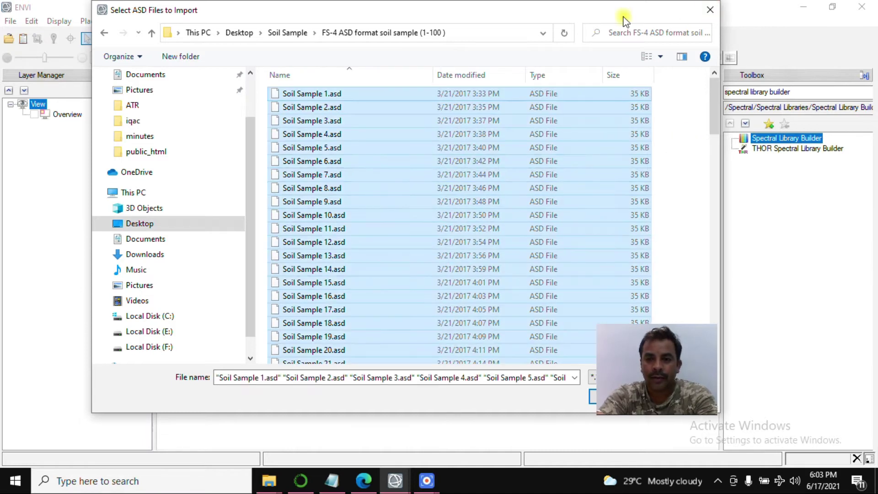
left_click_drag(623, 15, 550, 16)
left_click(554, 397)
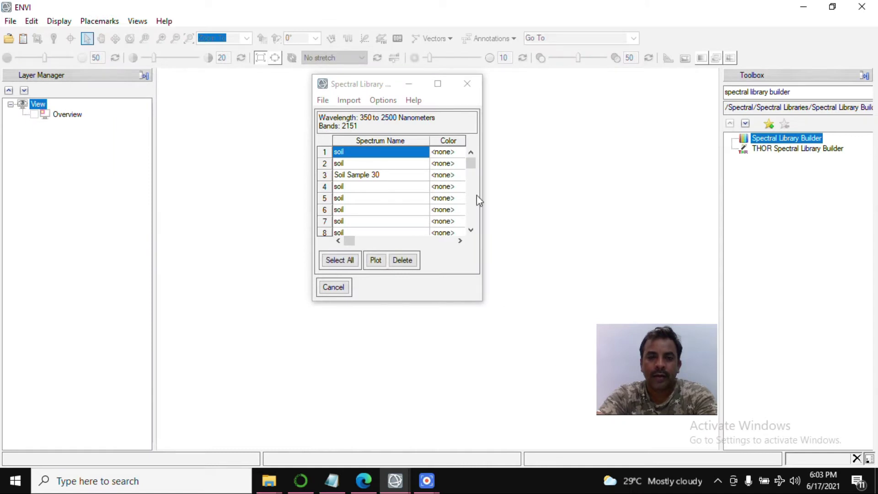
- Assign default colors to all imported spectra and plot them
mouse_move(472, 170)
left_mouse_down()
mouse_move(480, 238)
mouse_move(487, 163)
left_mouse_up()
left_click(448, 141)
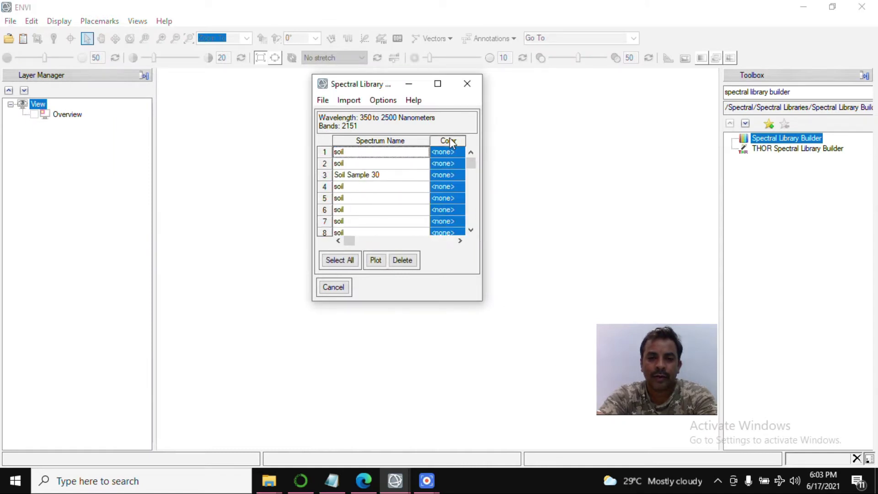
right_click(447, 140)
left_click(488, 150)
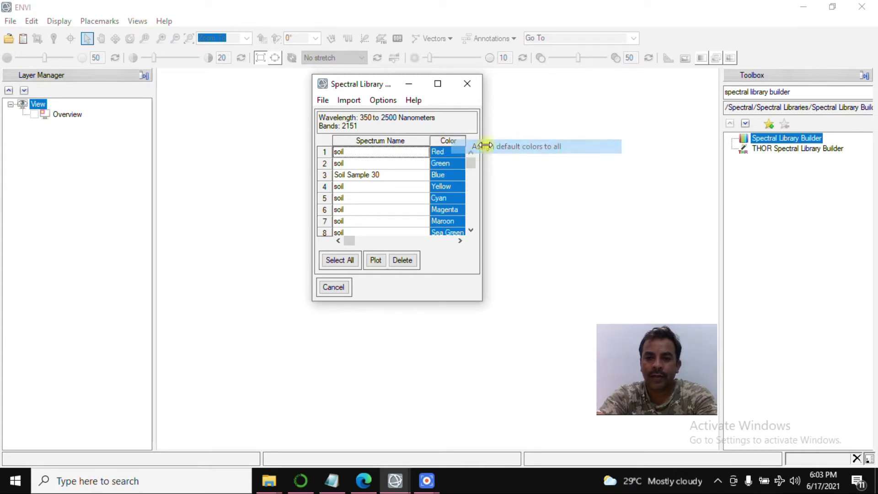
left_click(376, 260)
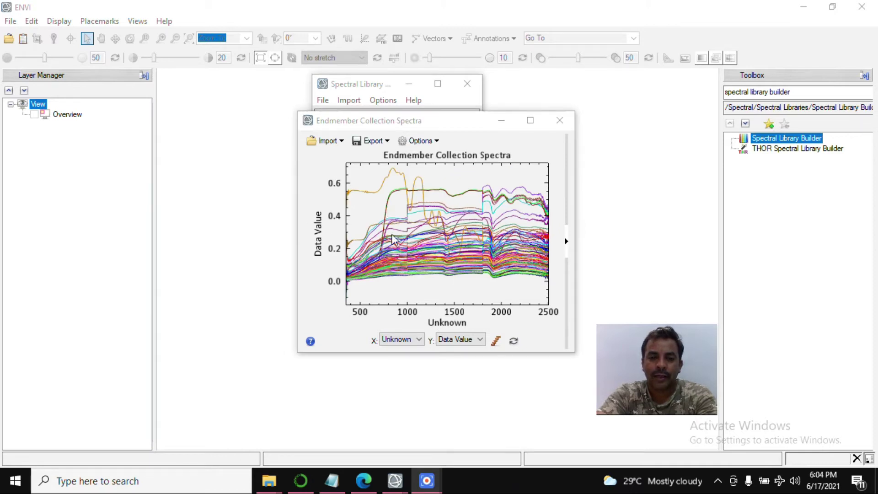
- Export the plotted spectra as spectral library FieldData_Library.sli in E: > Spectral Library -JPL > Spectral Library by DoIT New
left_click(384, 143)
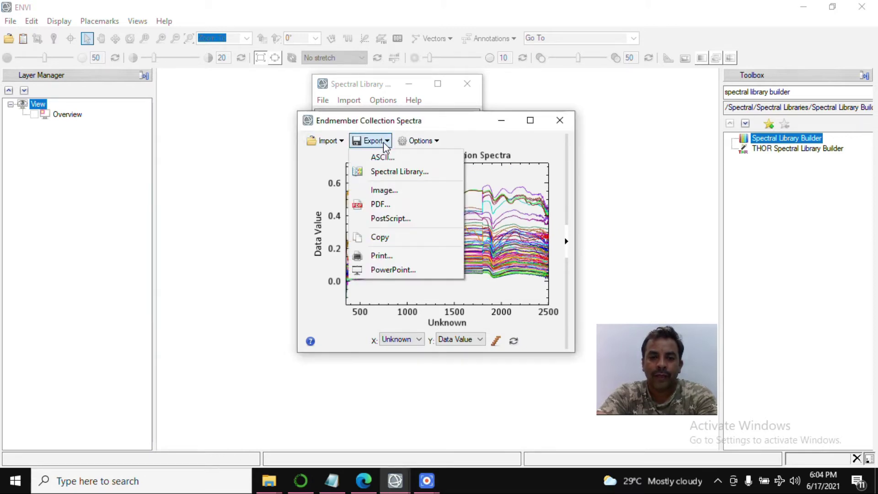
left_click(391, 176)
double_click(517, 182)
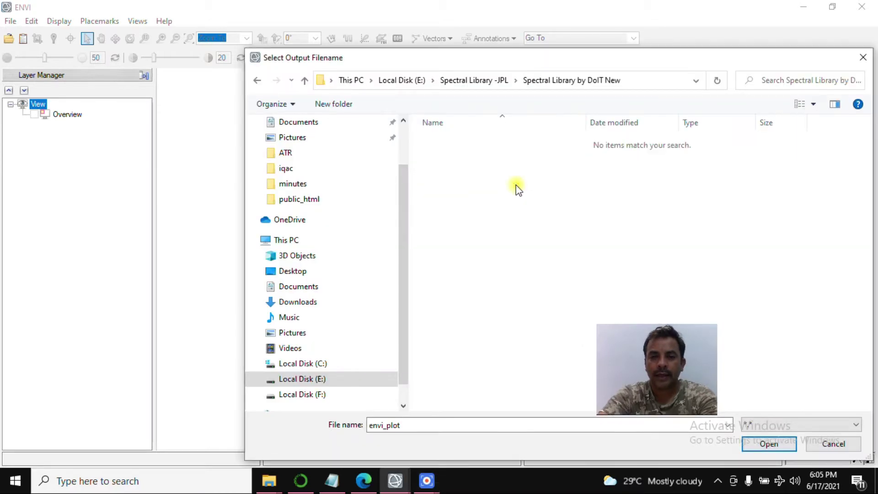
double_click(436, 425)
type("FieldData_Library.sli")
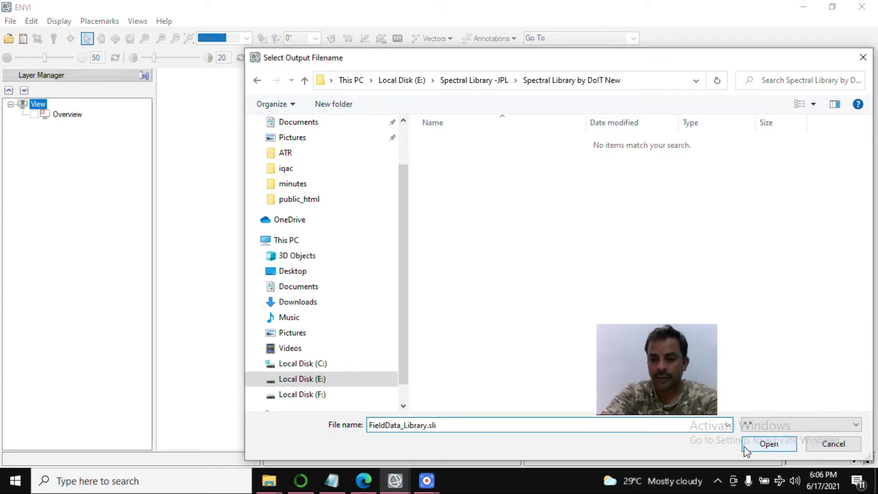
left_click(768, 444)
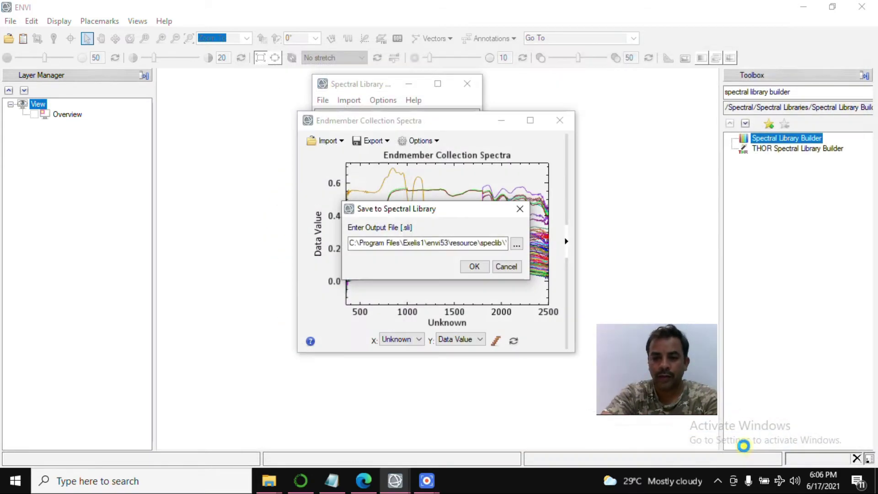
left_click(474, 266)
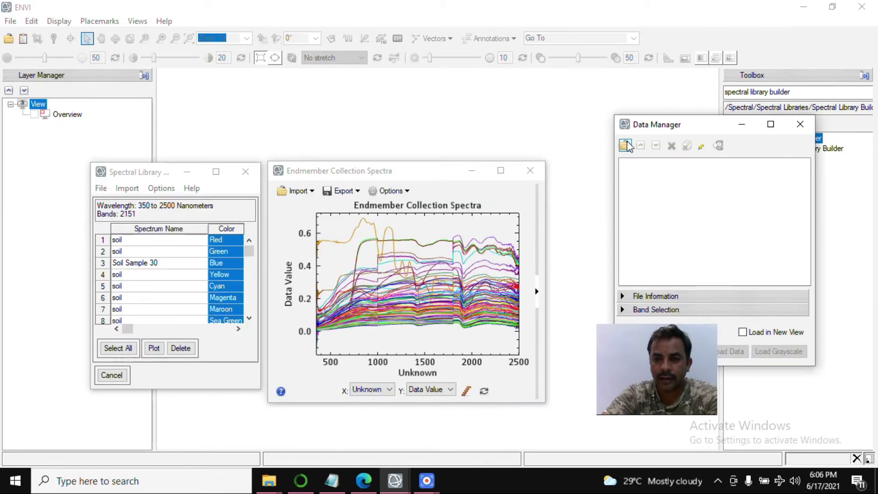
- Load FlaashFile from E: > Hyperion Practical > FLAASH Atmo-Correction_New, then minimize the spectra plot and library builder windows
left_click(625, 146)
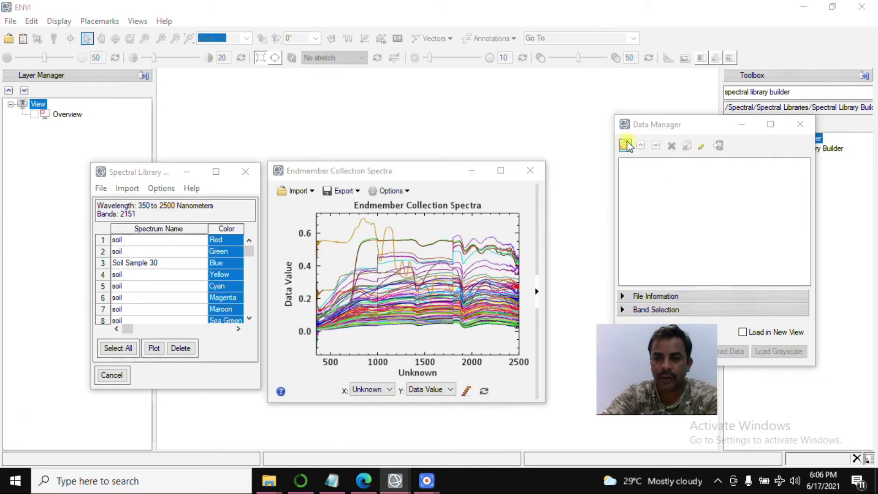
left_click(63, 359)
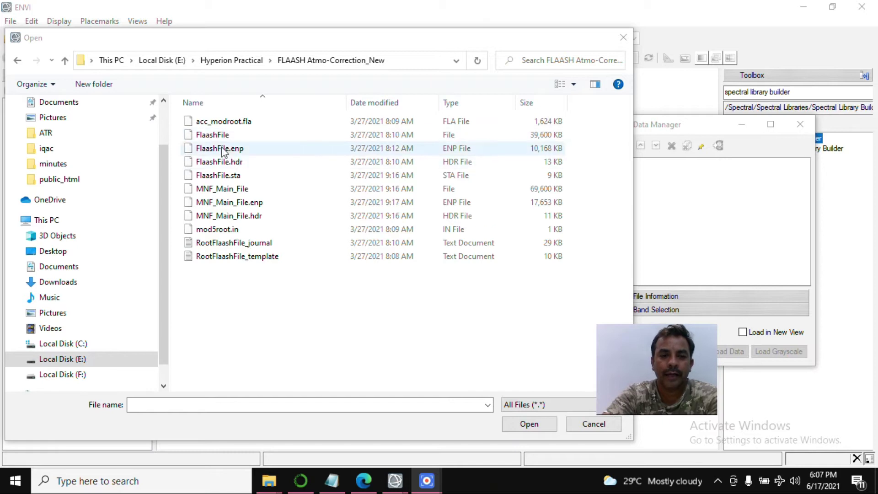
left_click(213, 135)
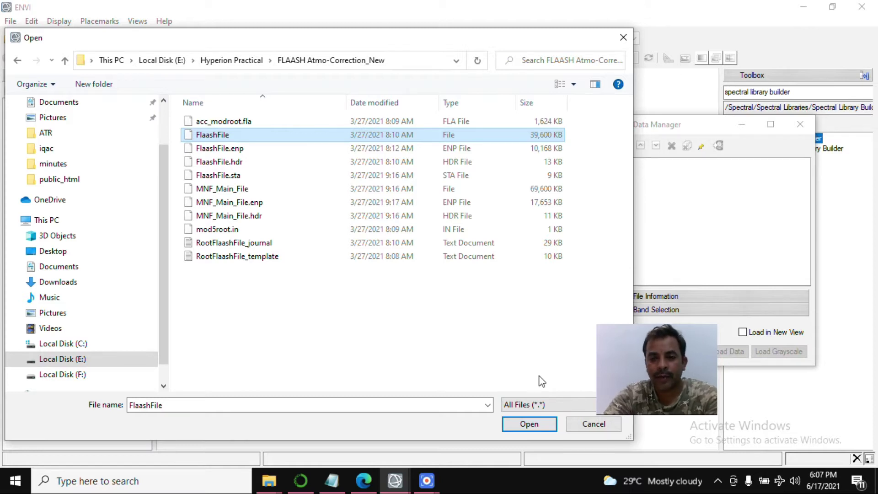
left_click(547, 425)
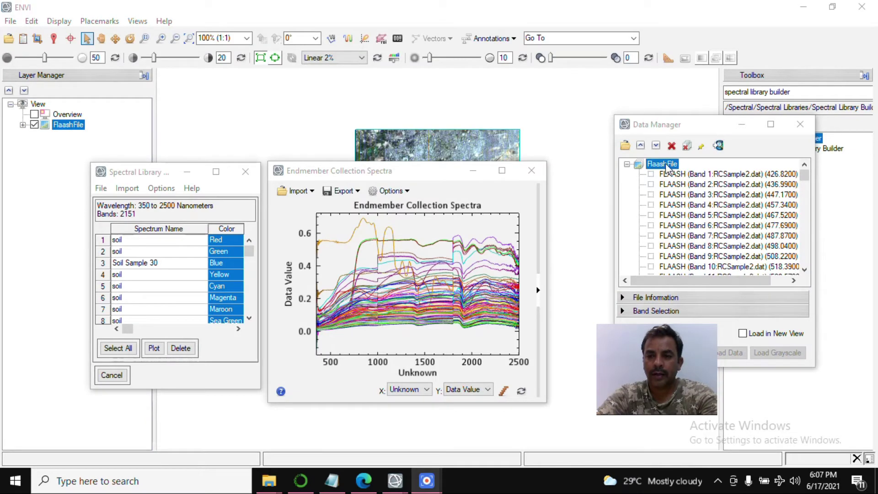
left_click(473, 172)
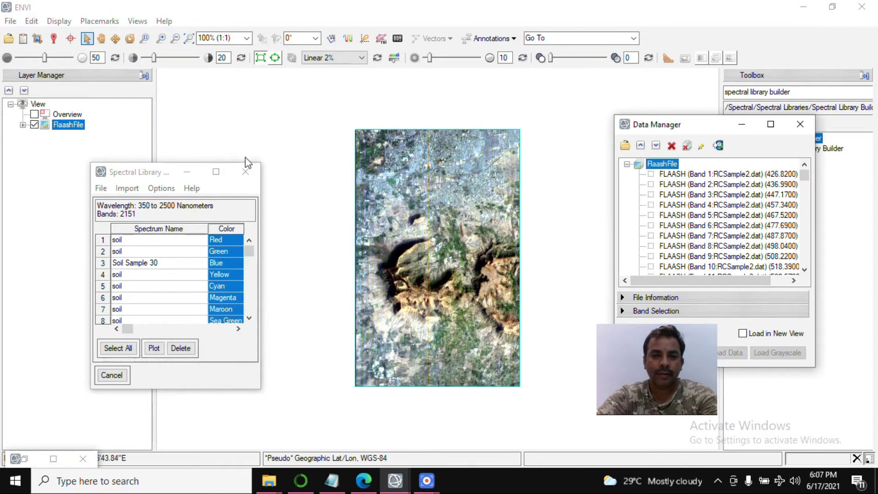
left_click(187, 172)
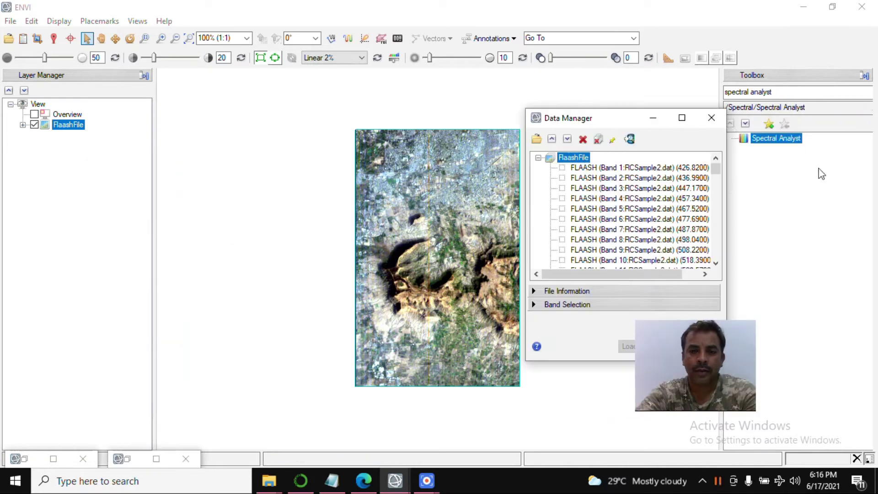
- Close the Data Manager, launch Spectral Analyst and choose to open a spectral library as its input
left_click(714, 120)
left_click_drag(718, 91, 800, 92)
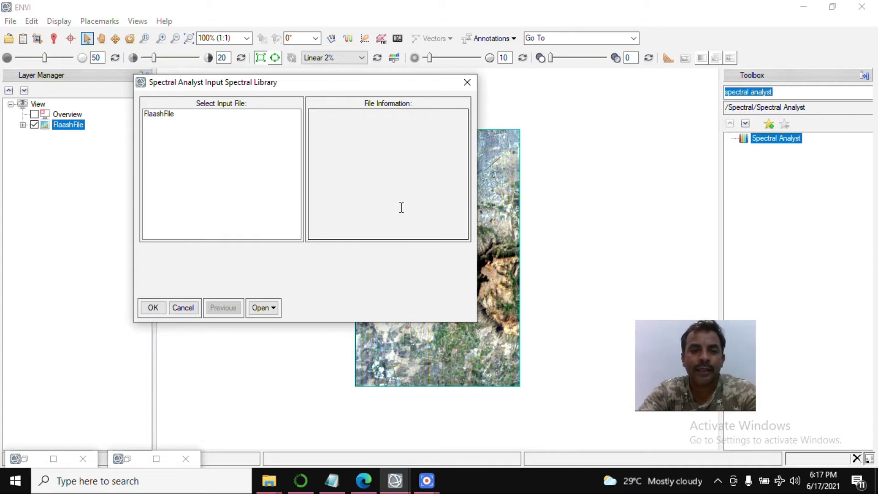
left_click(276, 308)
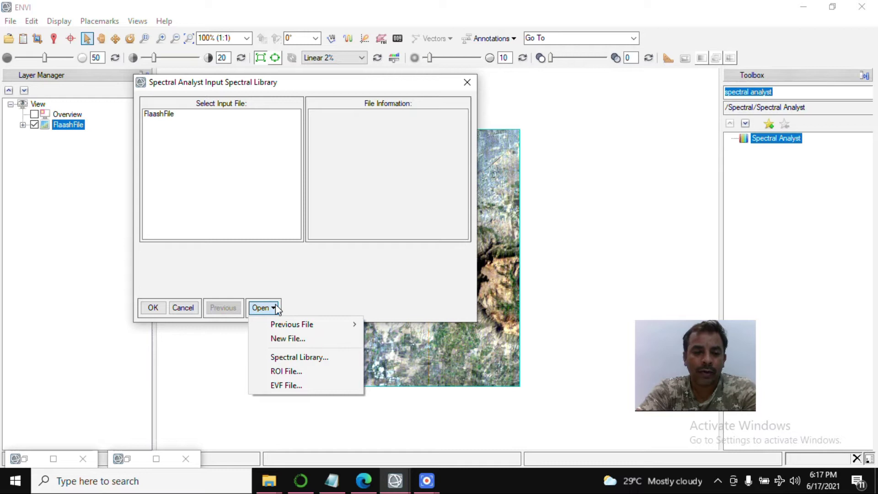
left_click(300, 358)
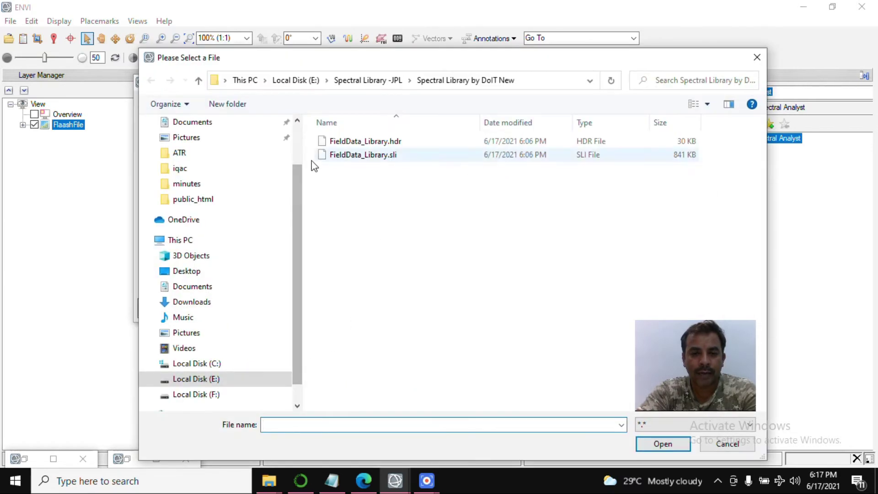
- Open usgs_min.sli from C: > Program Files > Exelis1 > ENVI53 > classic > spec_lib > usgs_min as the input spectral library
left_click(211, 364)
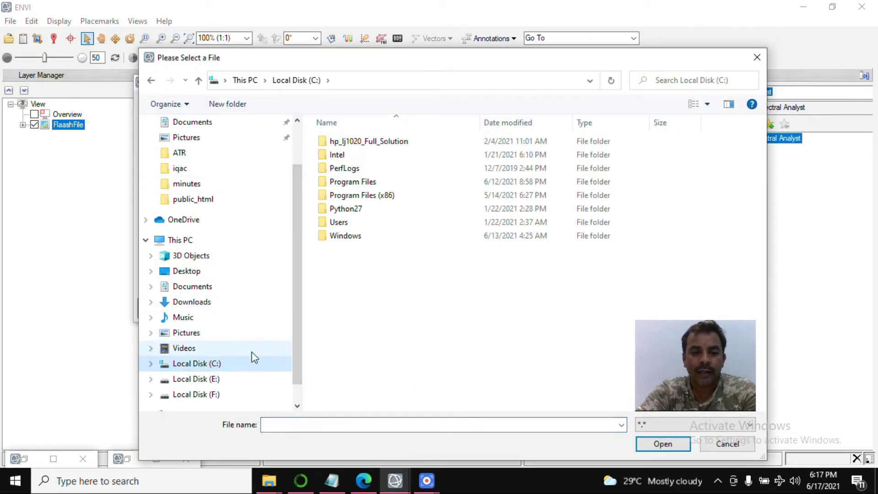
double_click(364, 181)
left_click(344, 222)
double_click(344, 223)
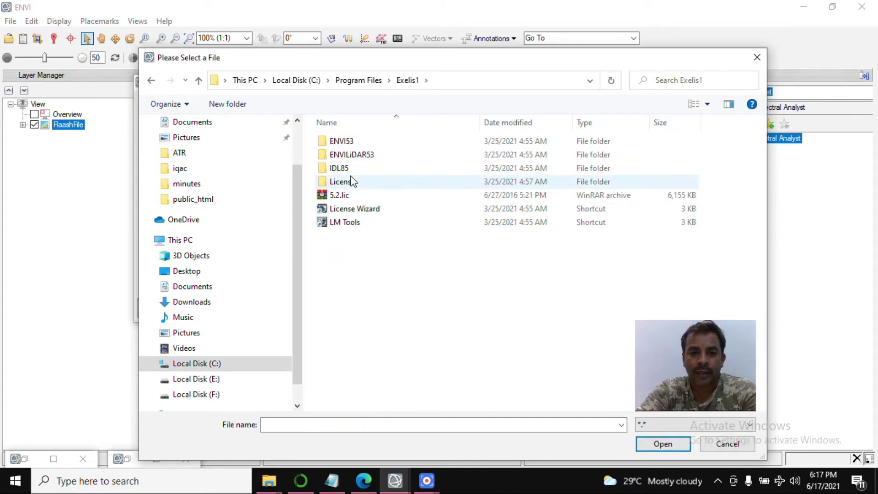
left_click(344, 141)
double_click(345, 140)
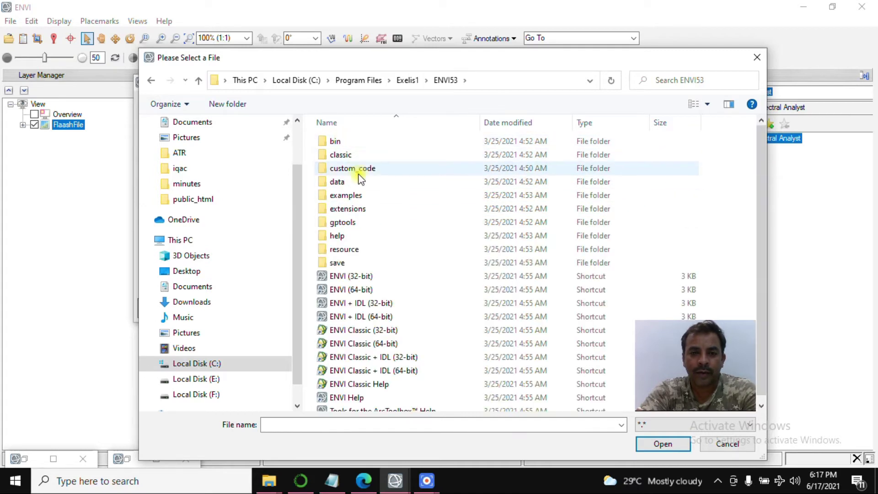
double_click(344, 155)
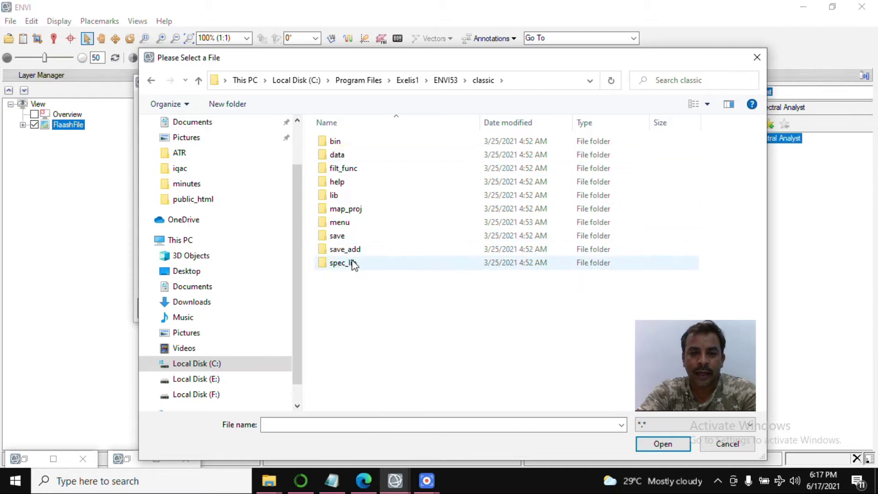
double_click(341, 266)
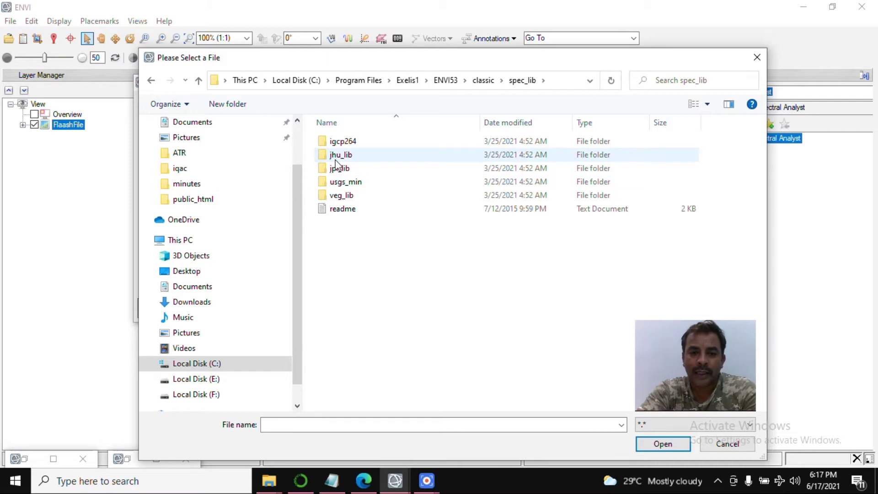
double_click(345, 182)
left_click(349, 168)
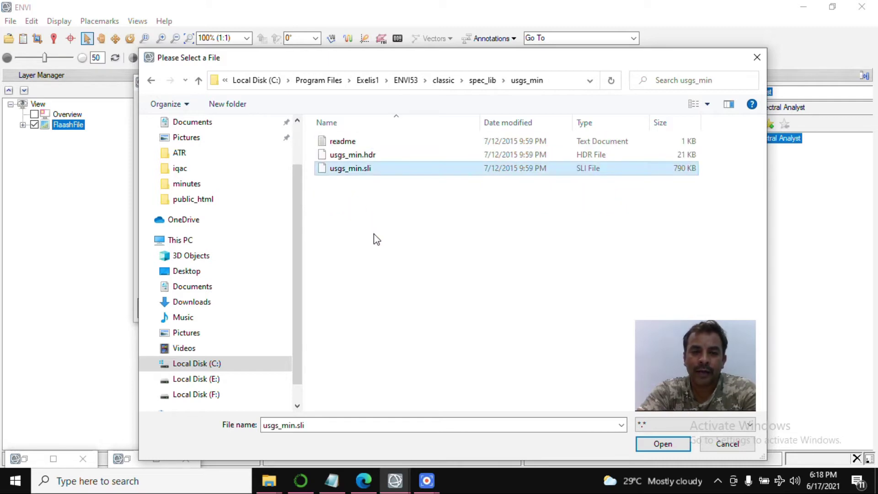
left_click(663, 444)
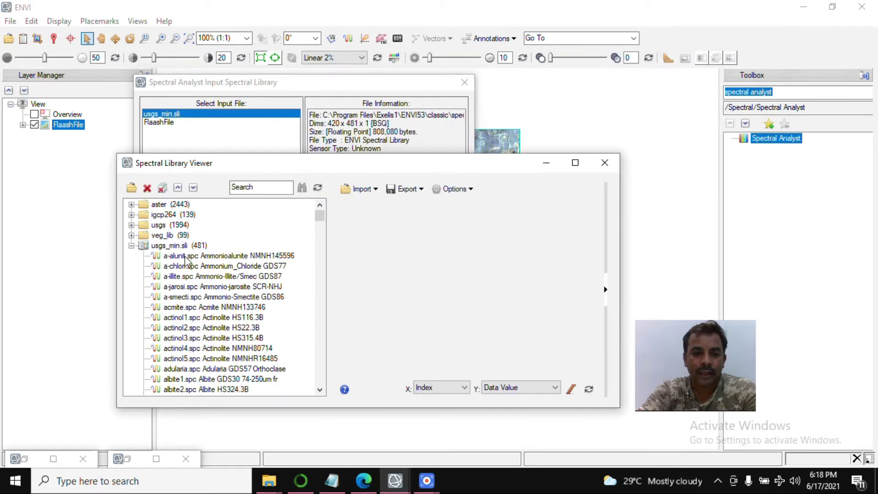
- Preview several mineral spectra from usgs_min.sli, including ammonioalunite, actinolite and barite, then close the Spectral Library Viewer
left_click(132, 245)
left_click(131, 246)
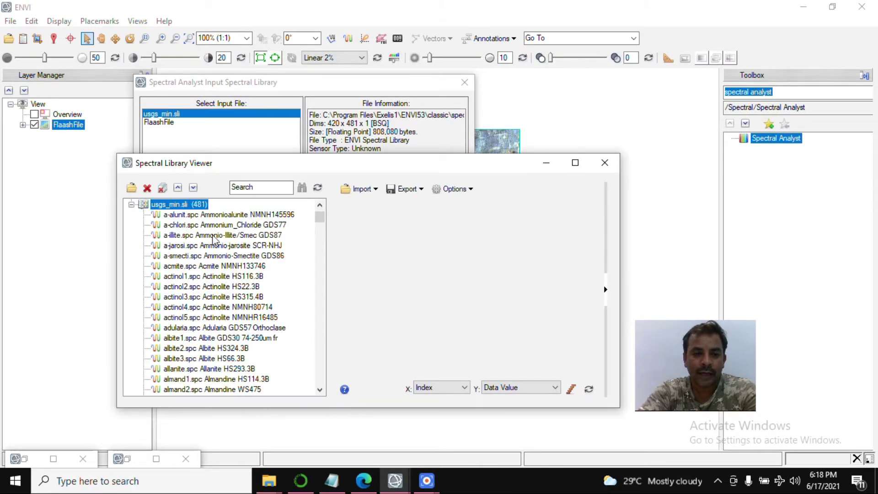
left_click(211, 214)
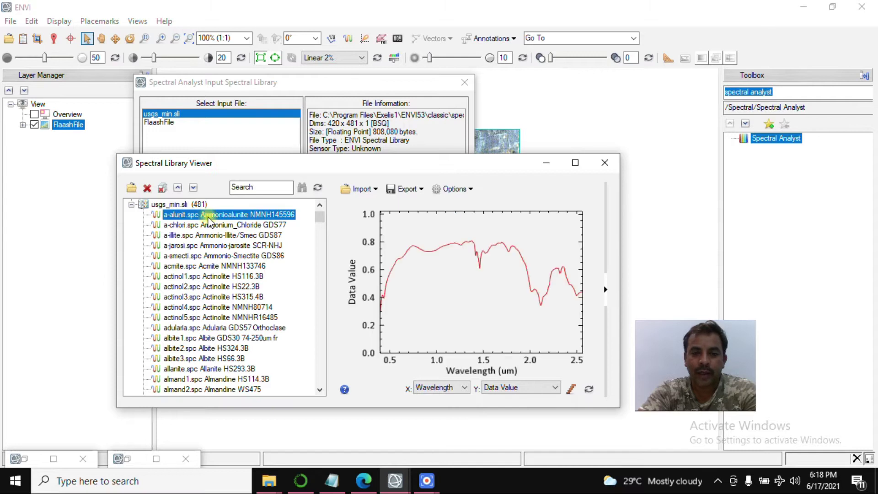
left_click(229, 288)
left_click(213, 338)
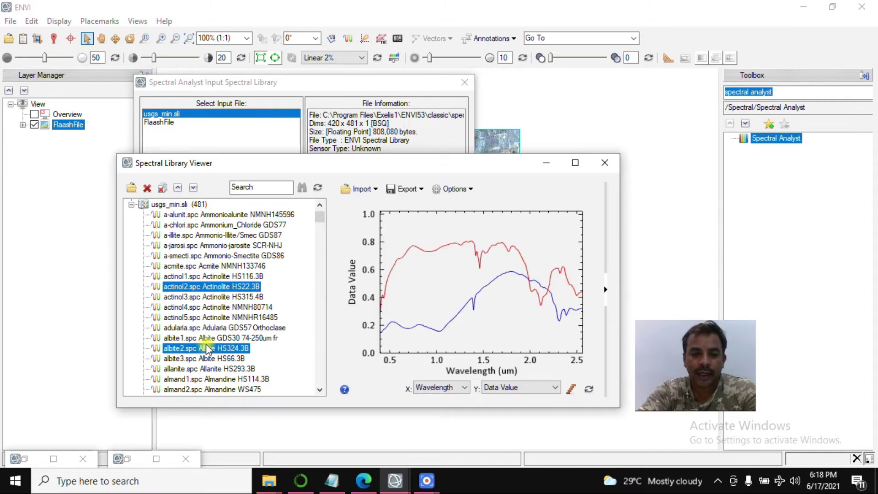
scroll(204, 330, "down", 5)
left_click(203, 331)
scroll(202, 330, "down", 5)
left_click(202, 338)
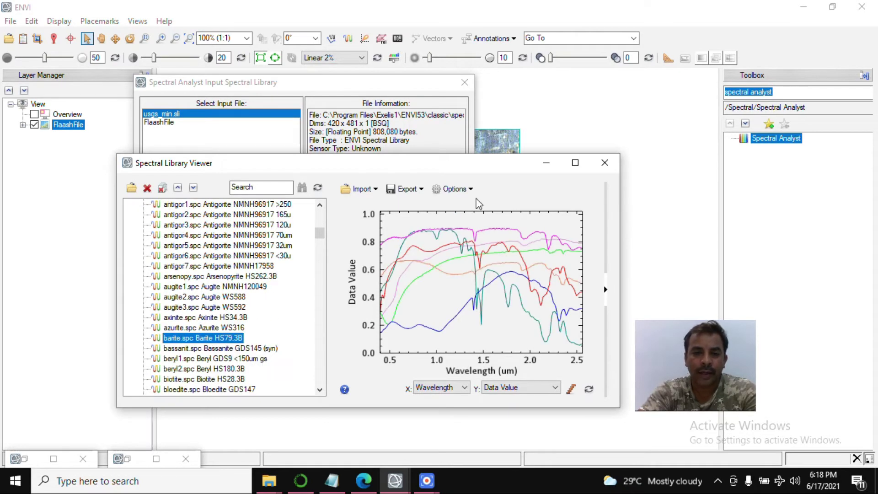
left_click(602, 163)
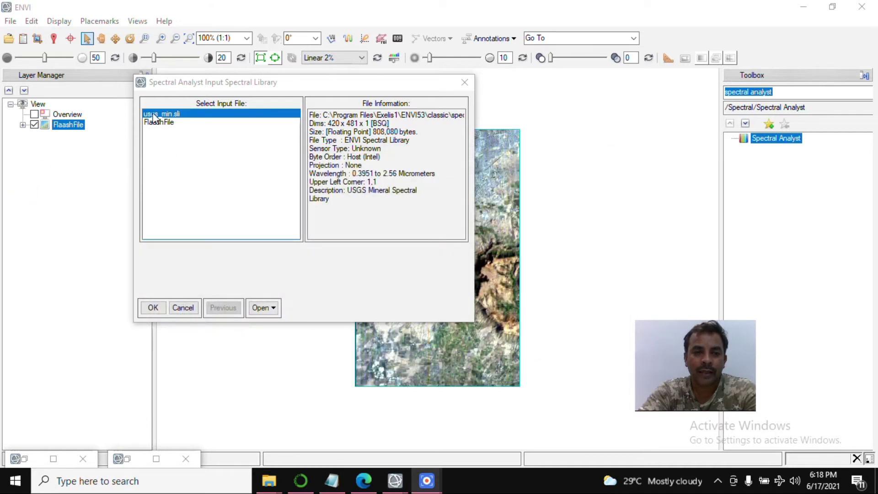
- Accept usgs_min.sli as the Spectral Analyst library and set the Spectral Angle Mapper and Binary Encoding weights to 1.0
left_click(154, 308)
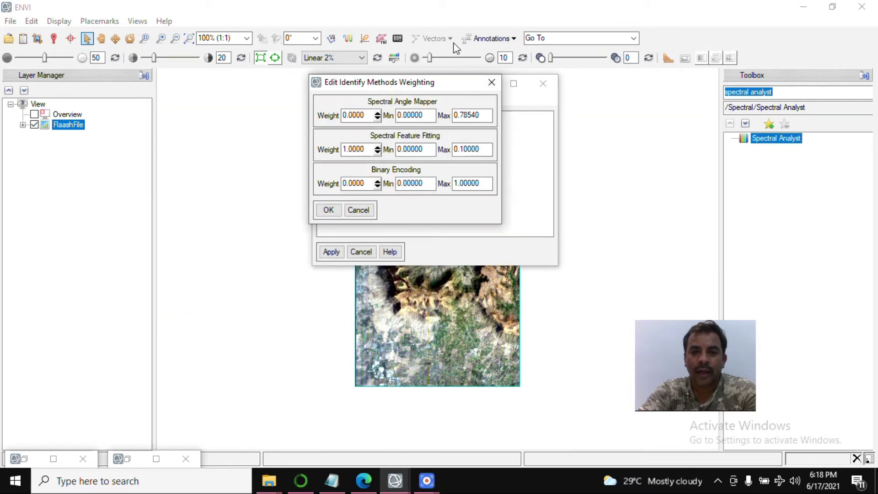
left_click_drag(435, 85, 639, 85)
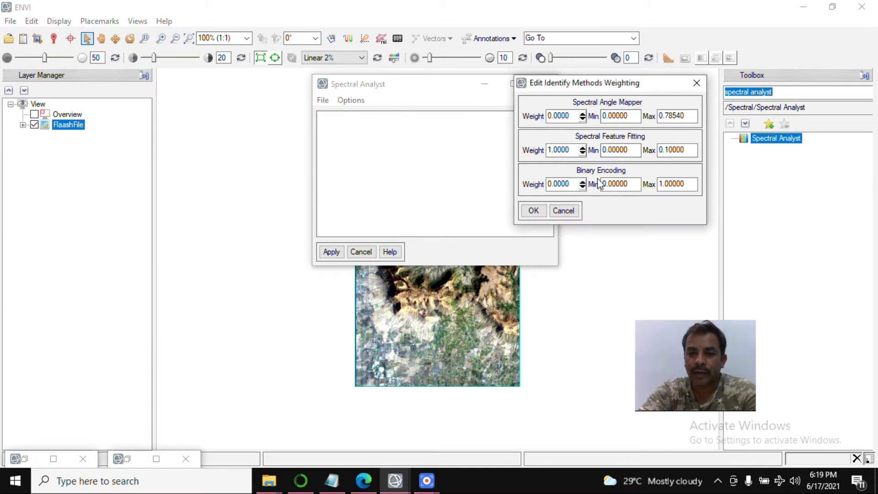
left_click(557, 361)
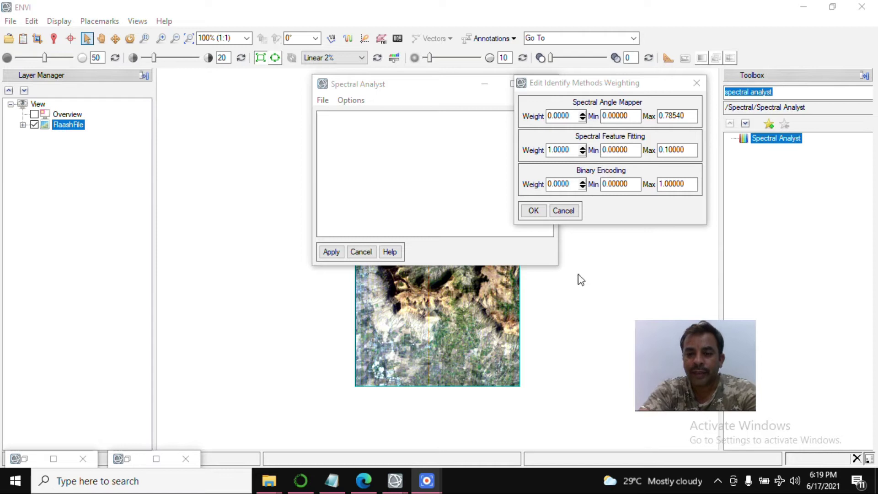
left_click(438, 470)
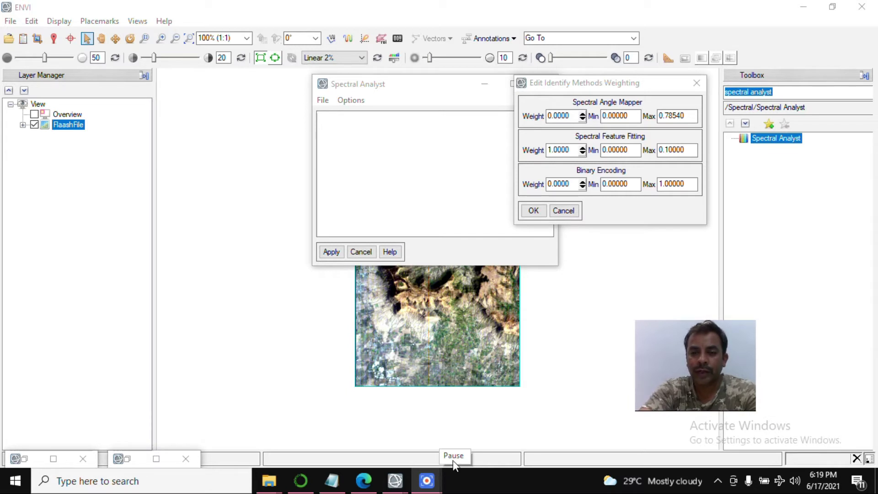
left_click(582, 118)
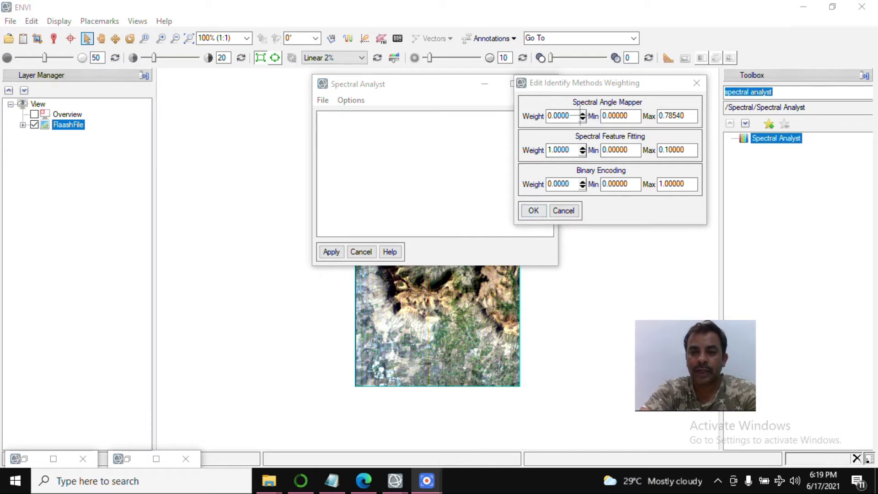
left_click(582, 115)
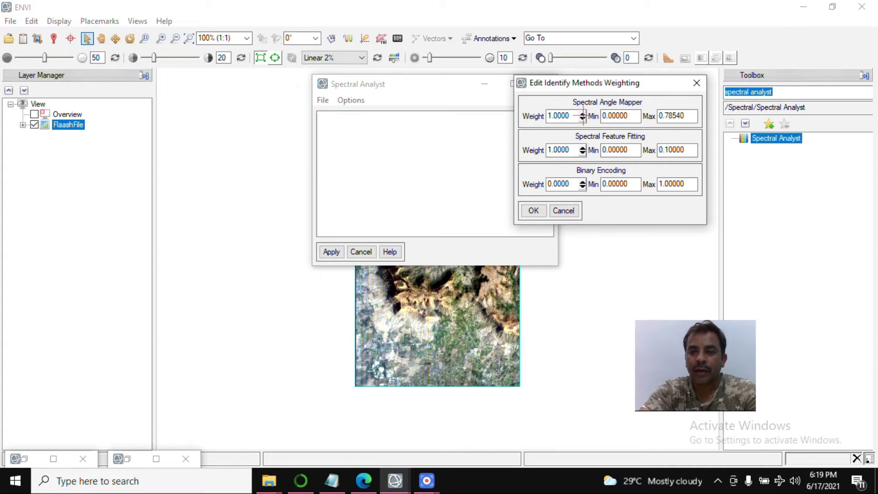
left_click(582, 181)
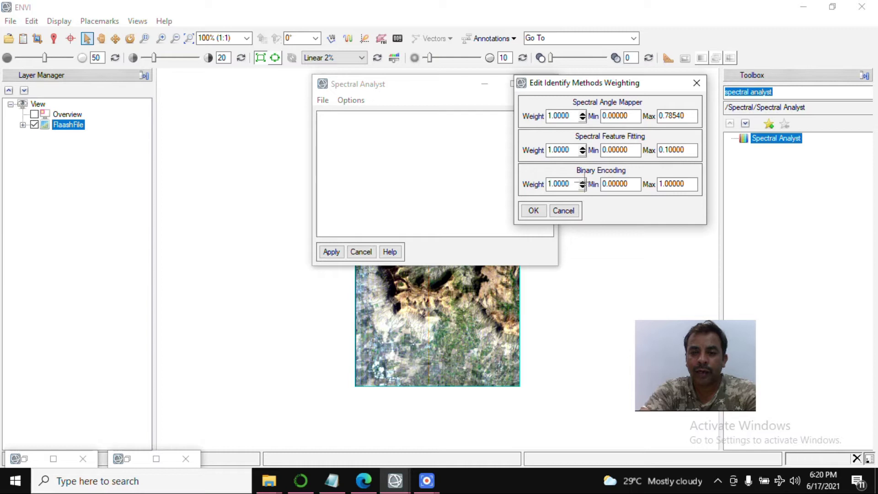
left_click(533, 210)
- Apply Spectral Analyst to the Soil Sample 24 spectrum and widen the results window to fit all score columns
left_click(327, 253)
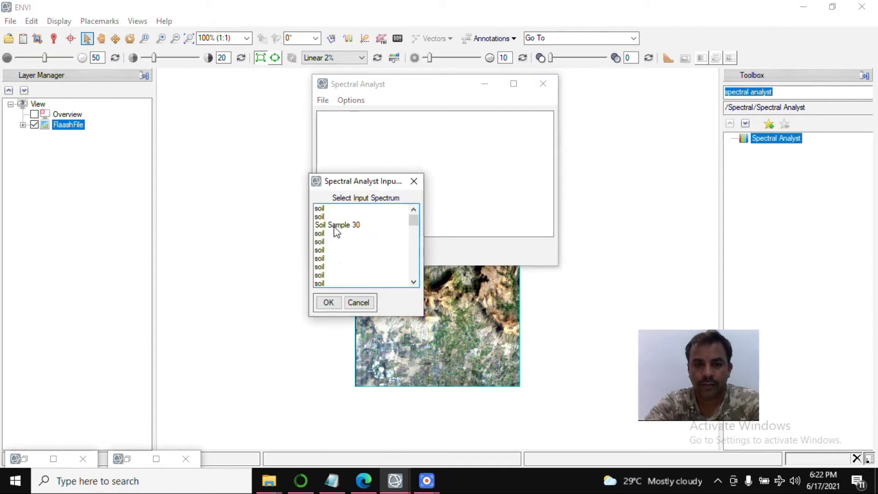
left_click_drag(412, 220, 413, 272)
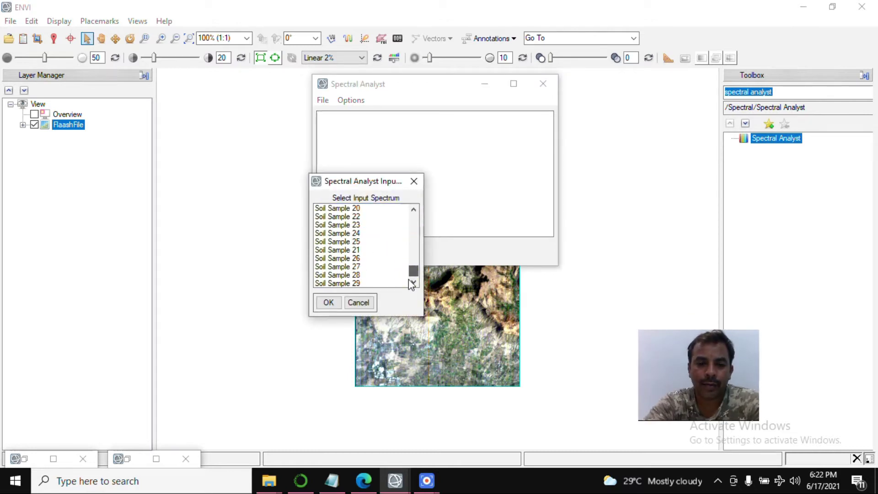
left_click(328, 233)
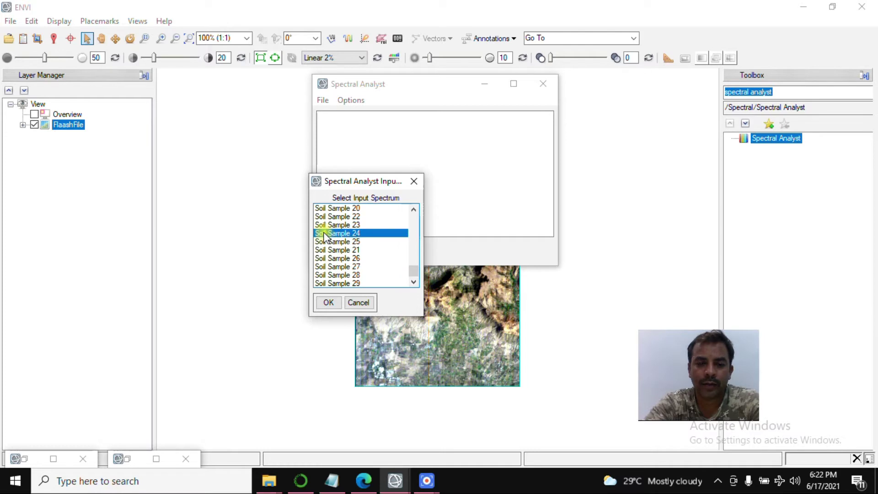
left_click(328, 302)
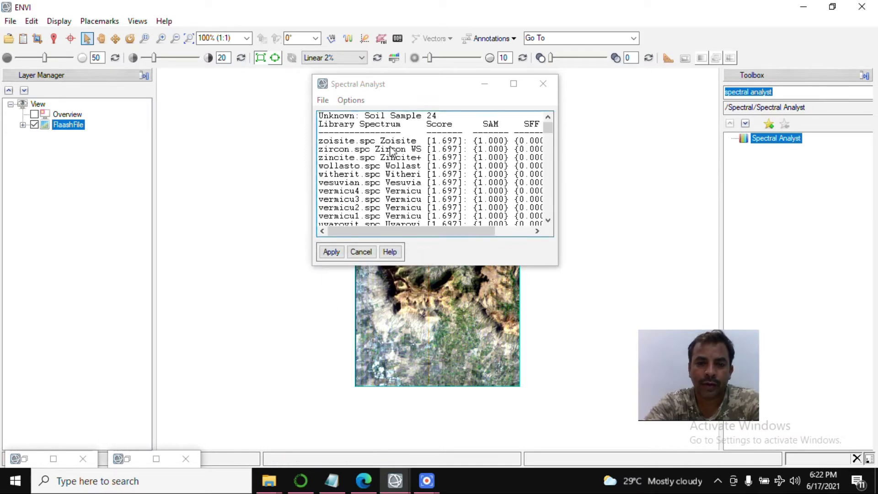
left_click_drag(559, 265, 743, 265)
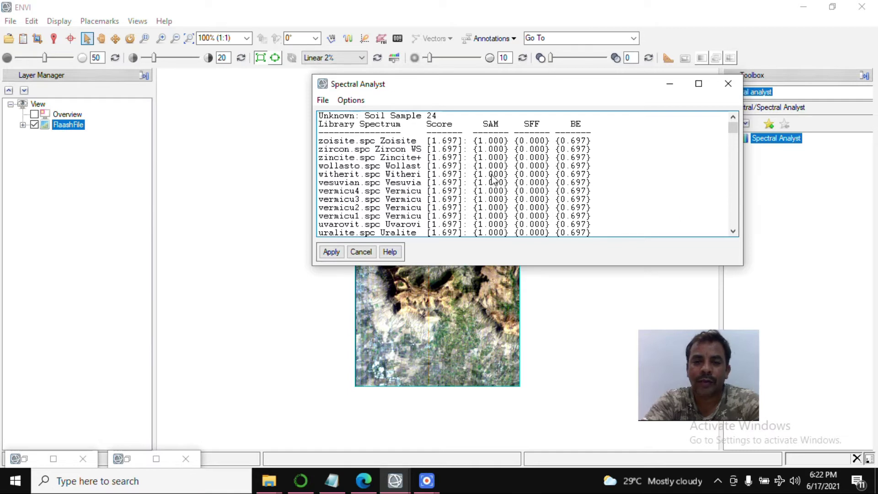
- Compare the zoisite library spectrum with Soil Sample 24 in a plot with a legend beside the score list, then close the plot
double_click(382, 140)
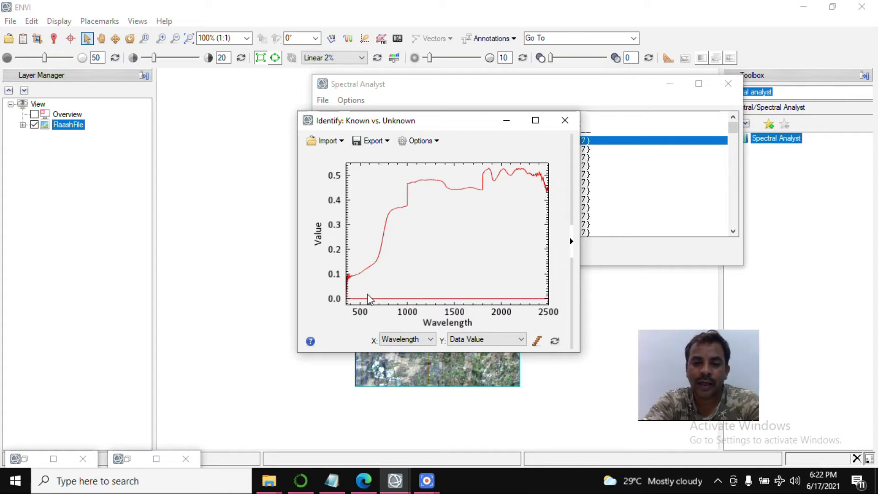
right_click(465, 216)
left_click(488, 259)
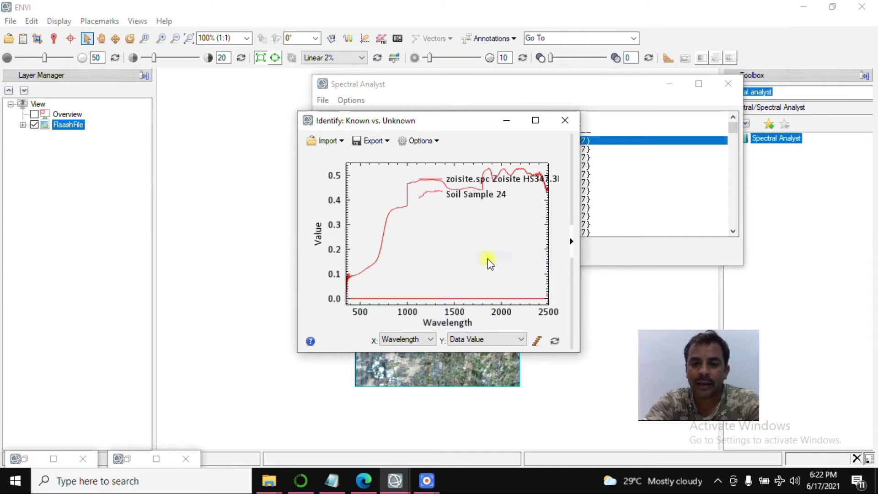
left_click_drag(462, 120, 653, 59)
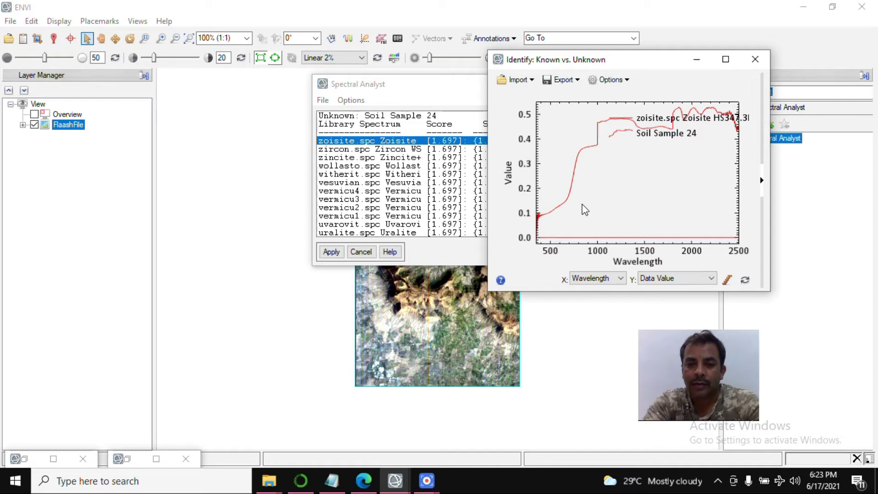
left_click_drag(398, 84, 294, 96)
left_click_drag(521, 98, 403, 69)
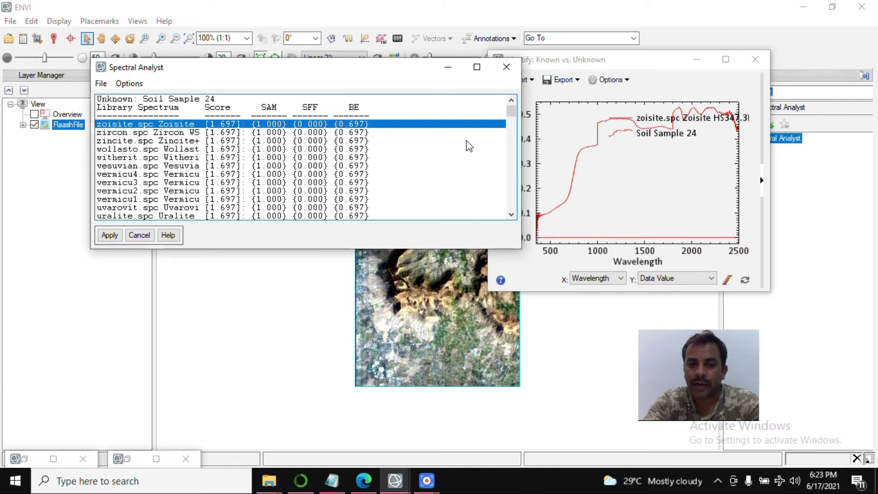
left_click(755, 60)
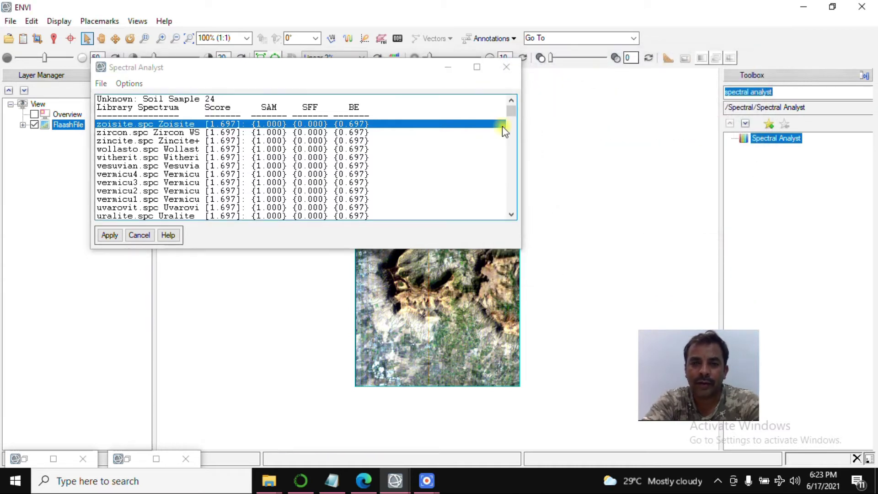
- Minimize the Spectral Analyst window, search the toolbox for spectral resampling and launch the Spectral Resampling tool
left_click(447, 67)
key("BackSpace")
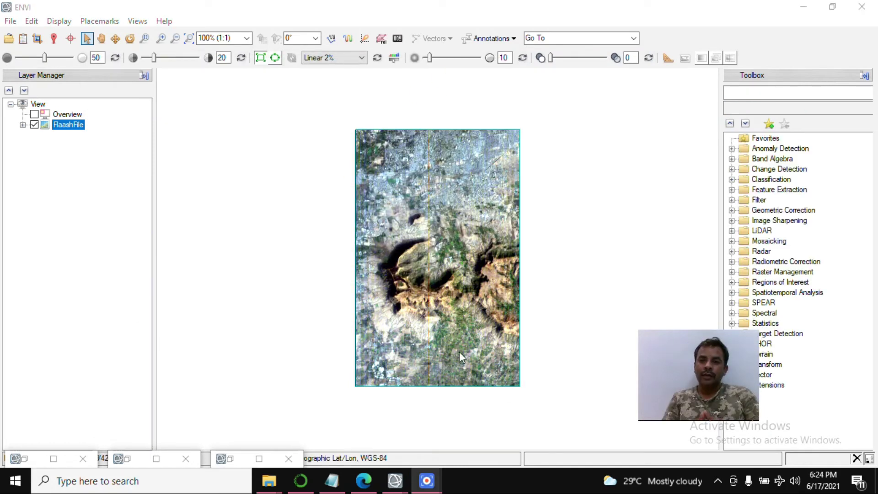
left_click(789, 92)
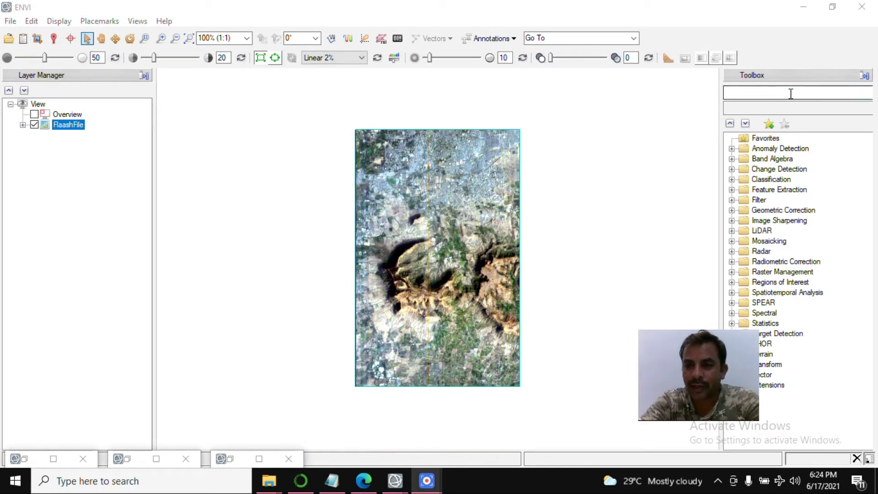
type("spectral resampling")
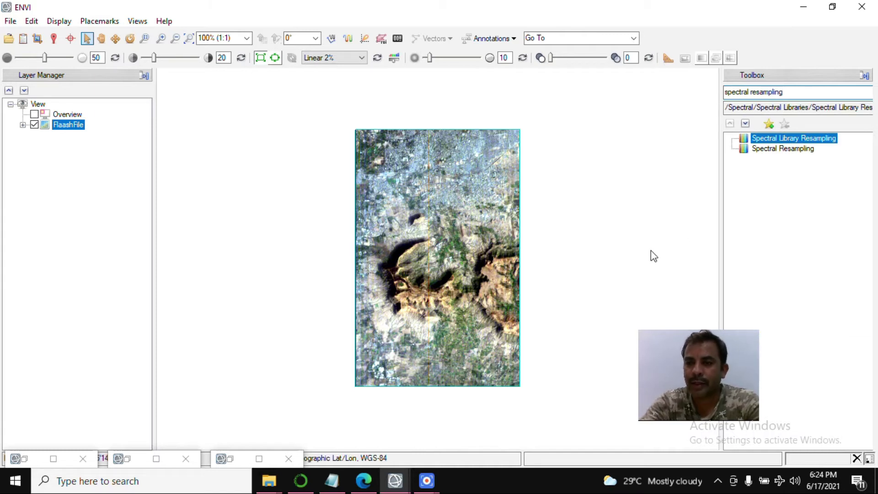
left_click(783, 147)
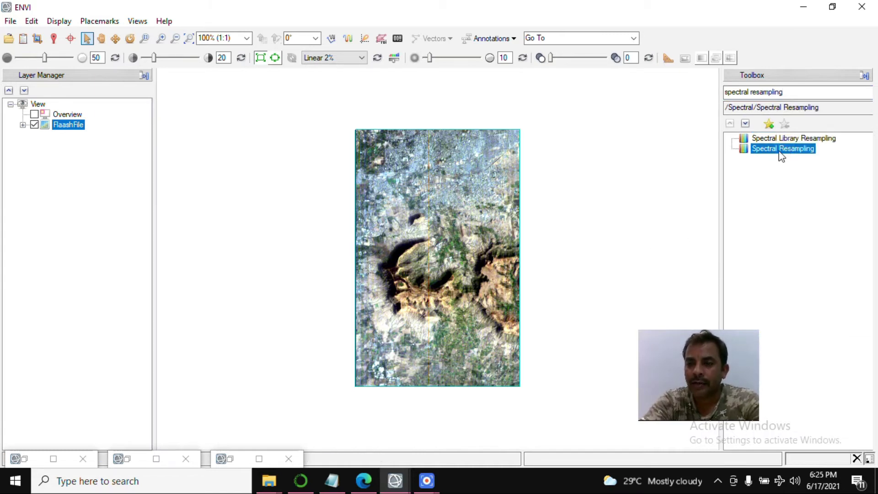
double_click(781, 151)
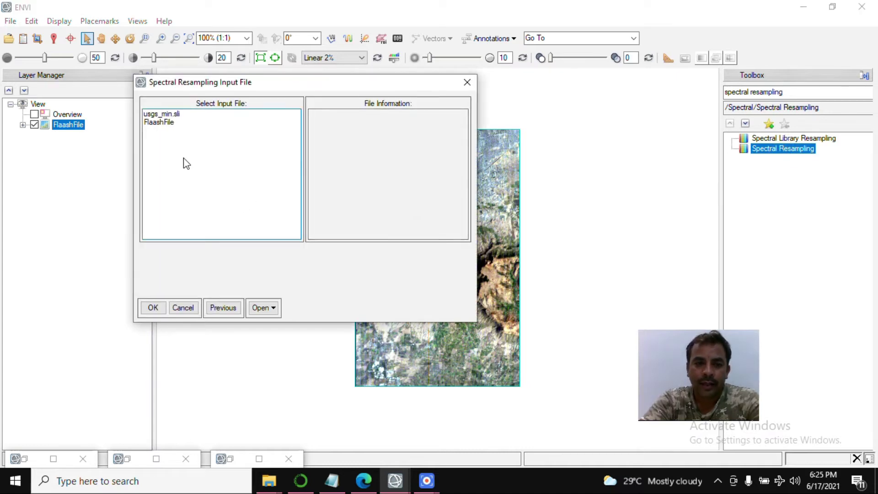
left_click(430, 479)
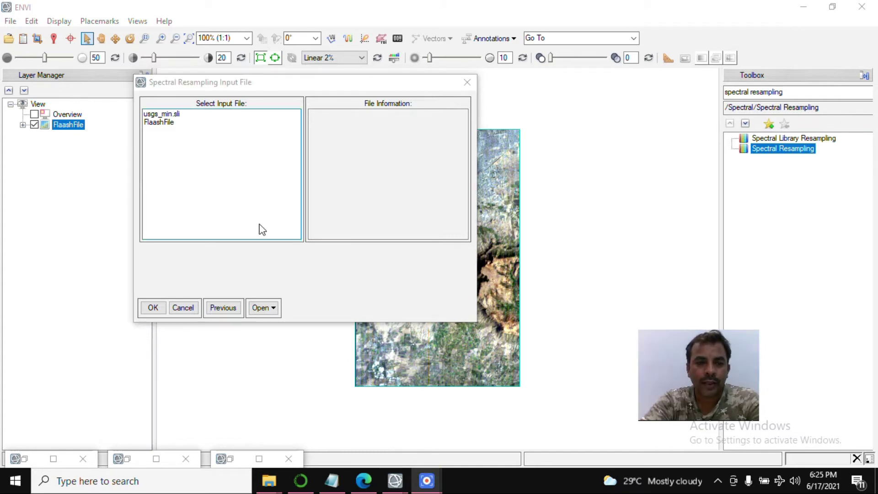
- Select usgs_min.sli as the full-scene resampling input and resample its wavelengths to an input data file
left_click(169, 114)
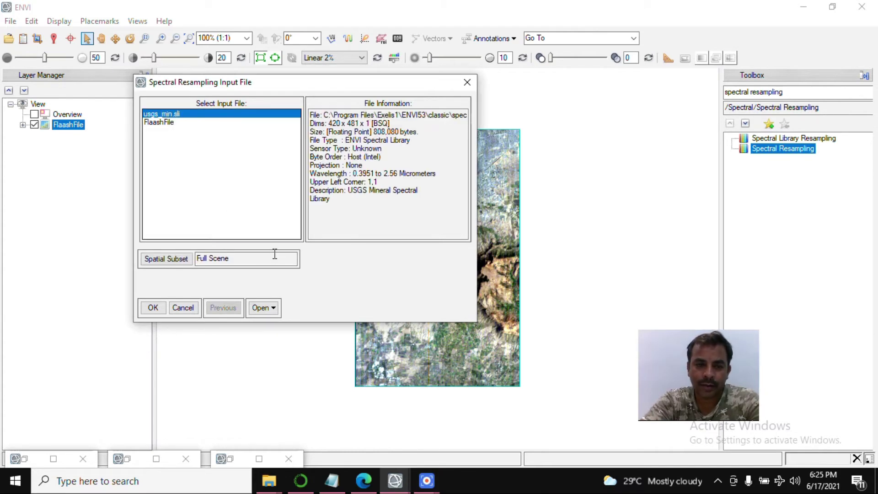
left_click(152, 308)
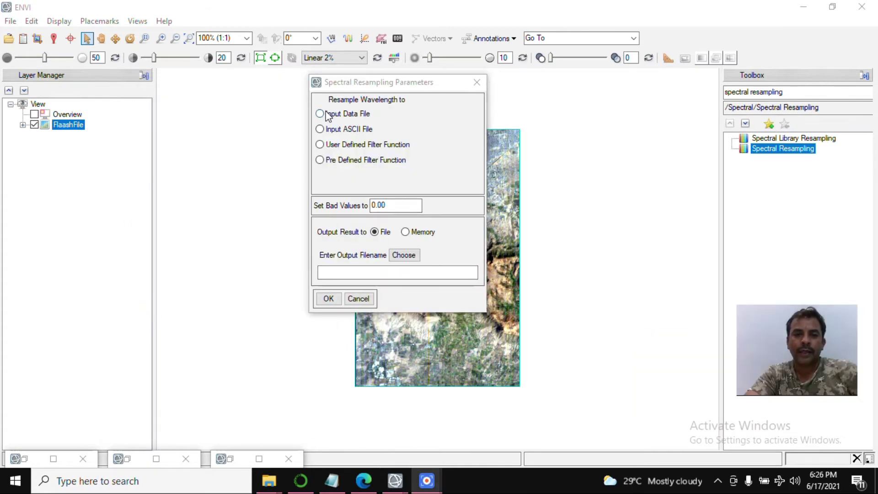
left_click(320, 113)
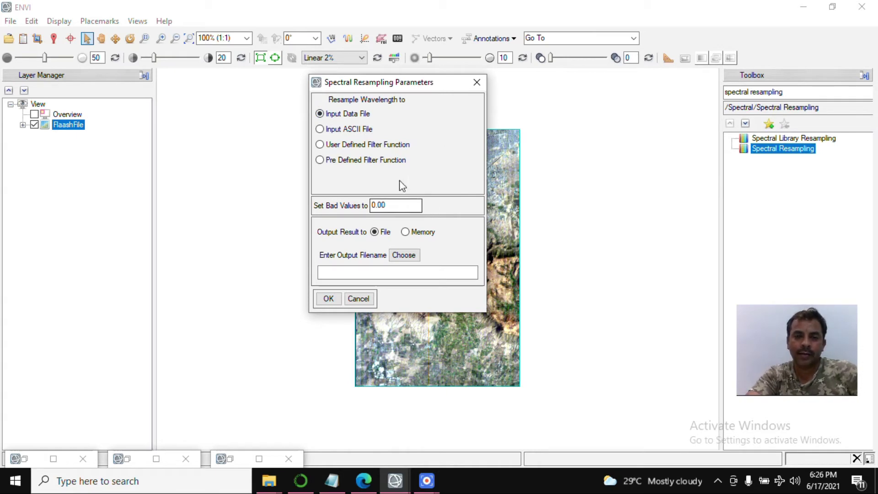
- Set the resampling output file to usgs_min_resampling.sli in the Spectral Library by DoIT New folder
left_click(407, 256)
type("usgs_min_resampling")
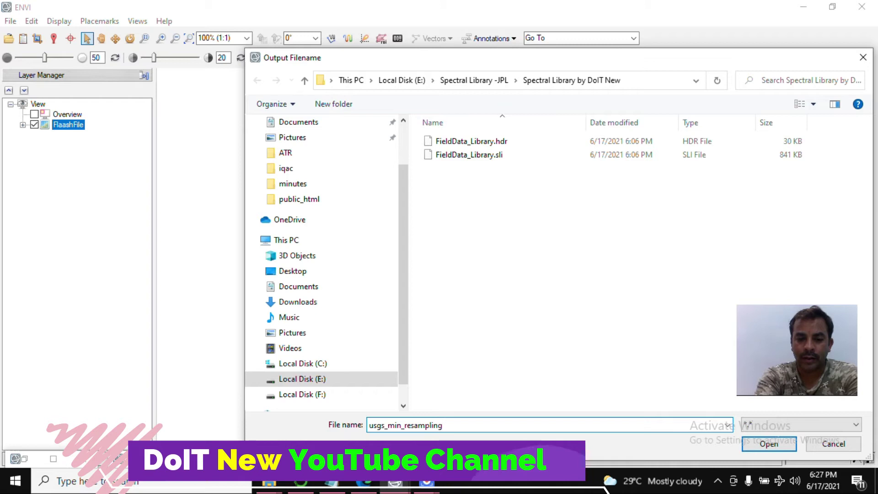
type(".sli")
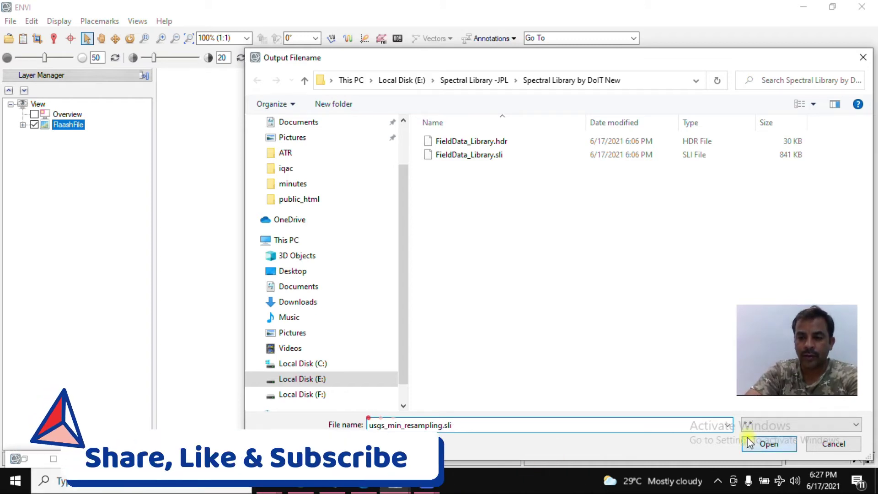
left_click(768, 443)
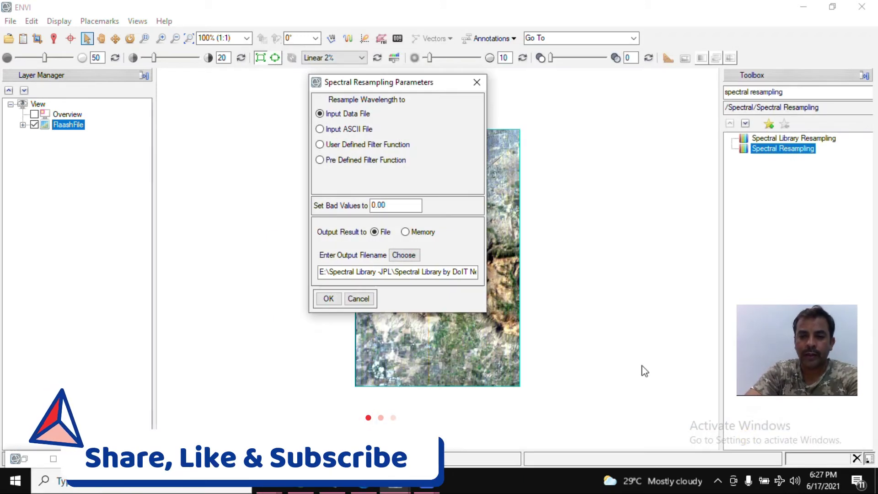
- Run the resampling with FlaashFile as the file containing the output wavelengths
left_click(333, 298)
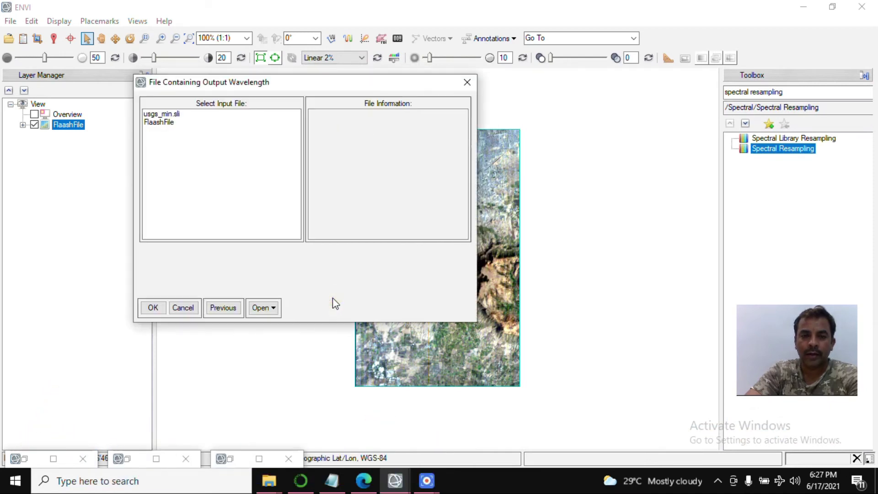
left_click(160, 123)
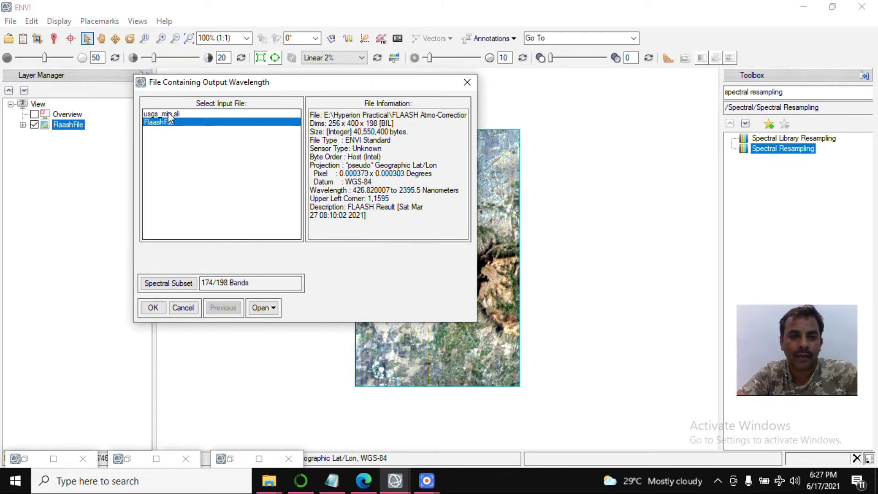
left_click(153, 308)
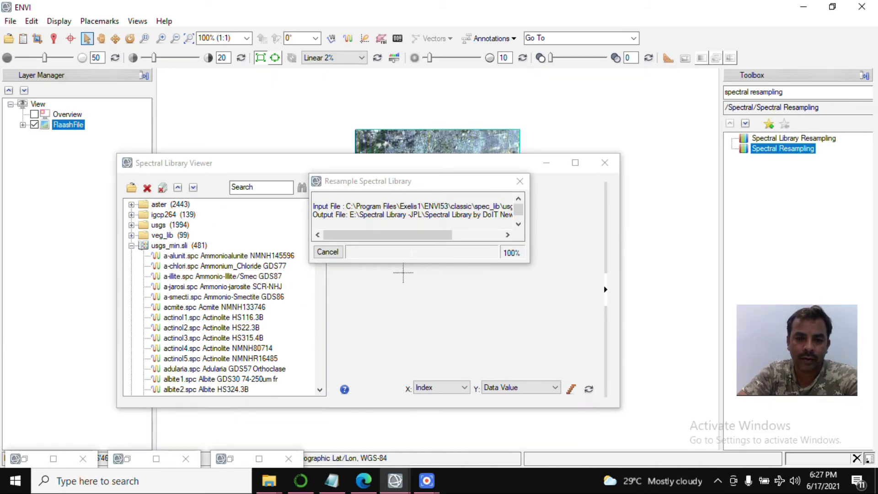
- Collapse the usgs_min.sli and usgs_min_resampling.sli entries in the Spectral Library Viewer, then close the viewer
left_click(131, 246)
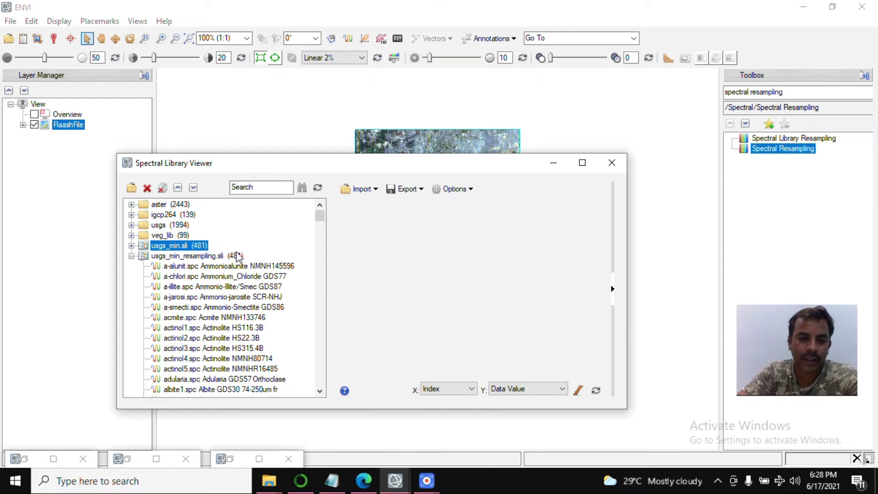
left_click(131, 256)
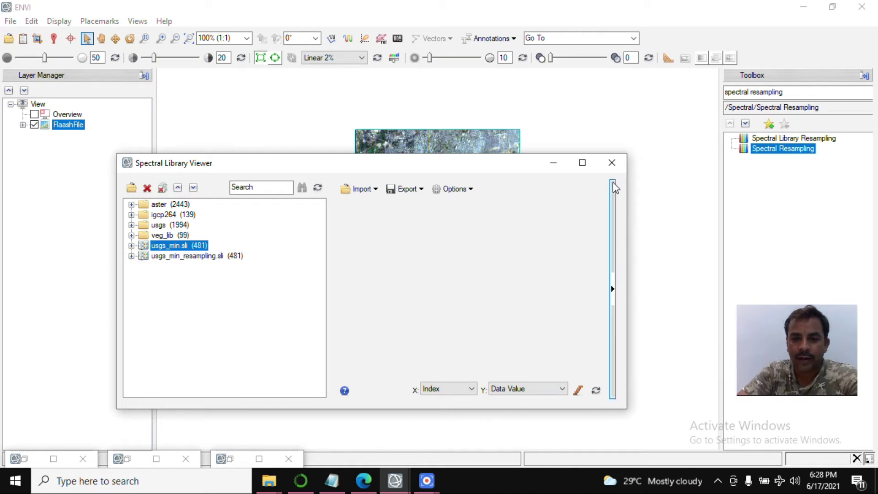
left_click(612, 164)
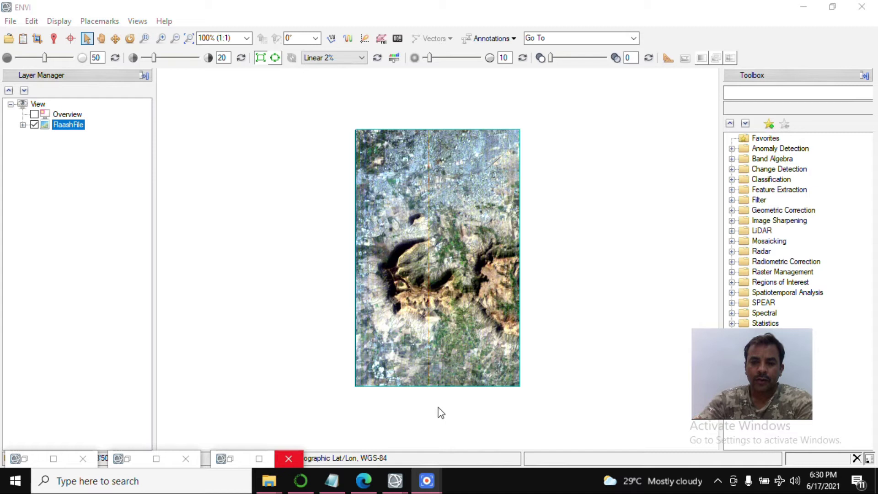
- Restore the minimized endmember plot and spectral library builder windows, arrange them side by side and look through the soil spectra list
left_click(23, 460)
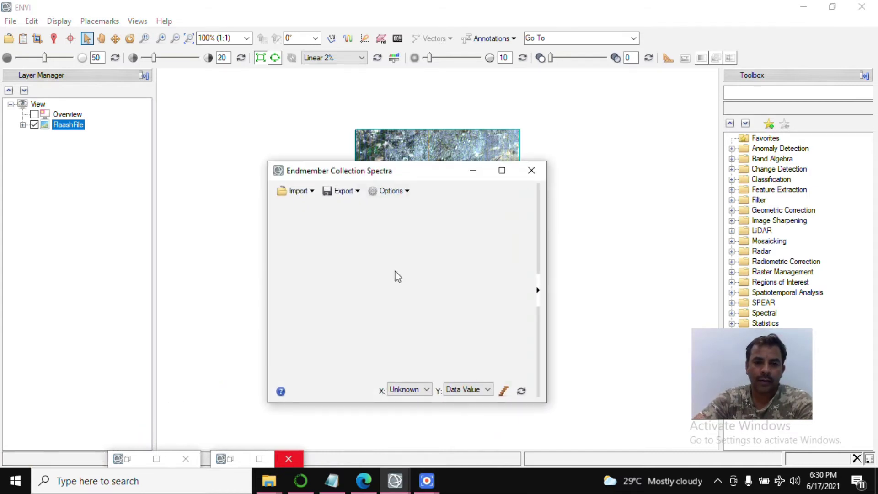
left_click(128, 459)
left_click_drag(225, 273, 398, 249)
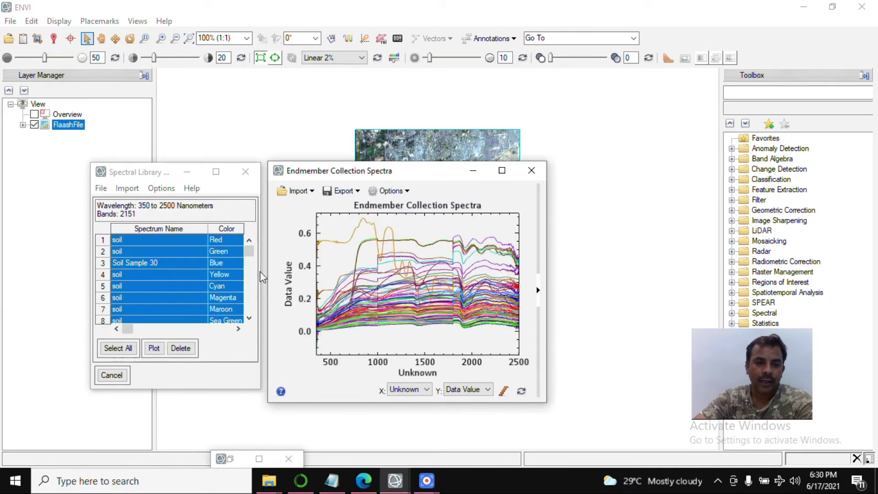
mouse_move(251, 251)
left_mouse_down()
mouse_move(252, 334)
mouse_move(254, 254)
left_mouse_up()
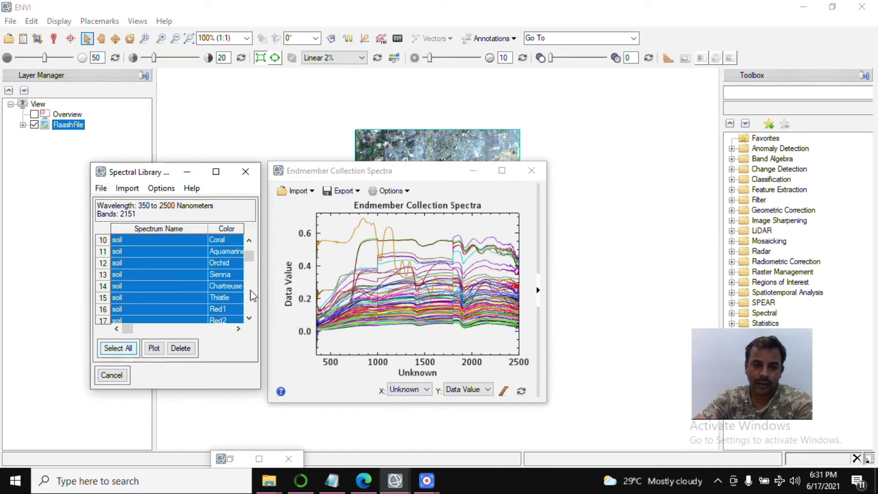
left_click_drag(252, 261, 251, 242)
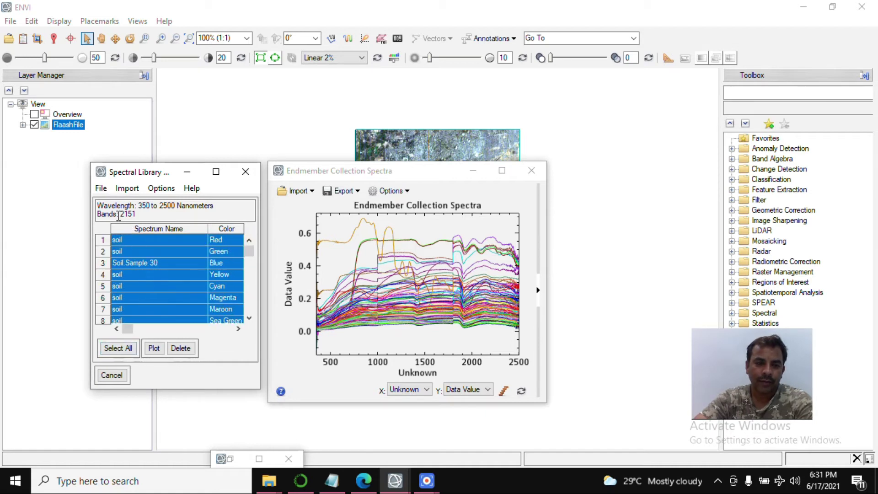
- Begin saving the selected soil spectra as a spectral library file, with Wavelength as the X axis title
left_click(101, 188)
mouse_move(174, 204)
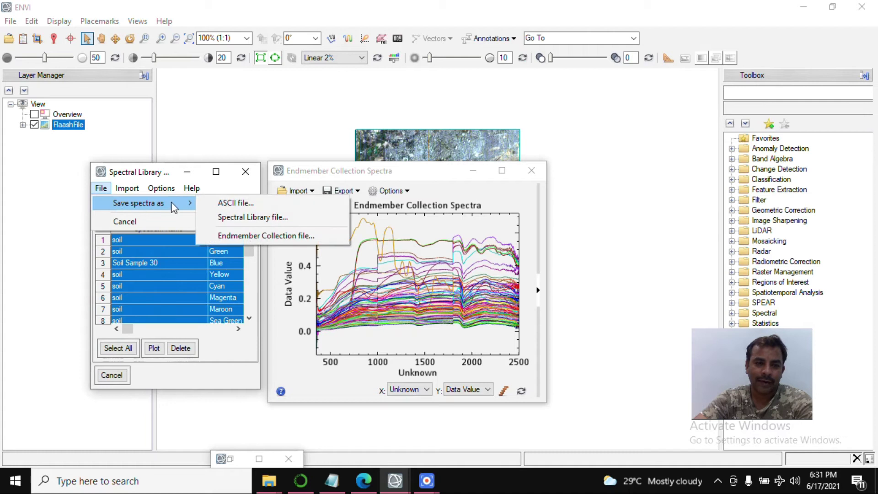
left_click(252, 217)
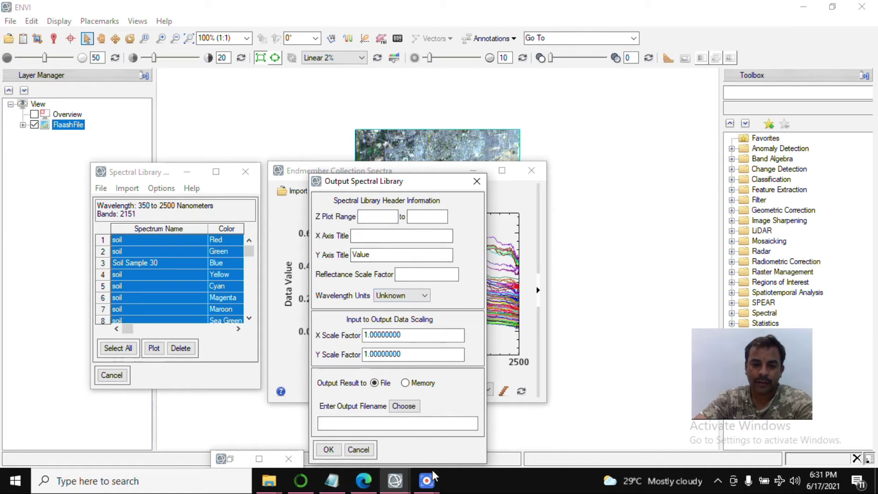
left_click(400, 237)
type("Wavelength")
left_click(399, 254)
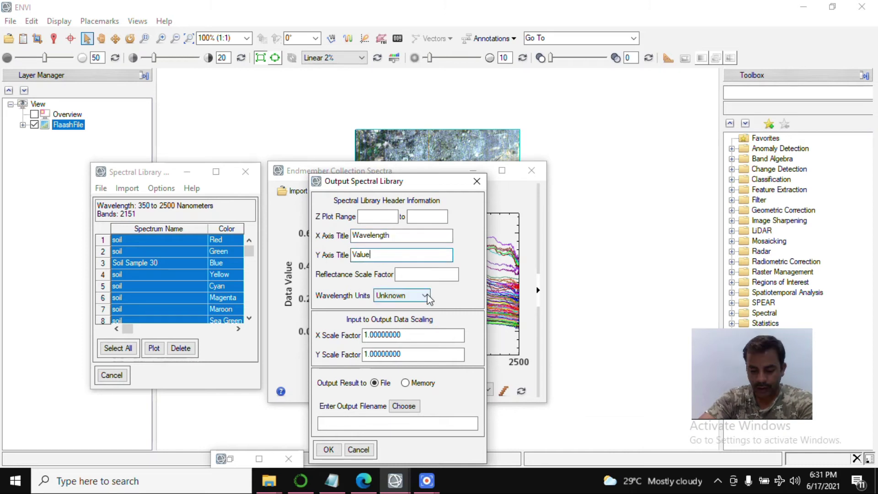
- Set the output library's reflectance scale factor to 1.000 and its wavelength units to Nanometers
left_click(425, 271)
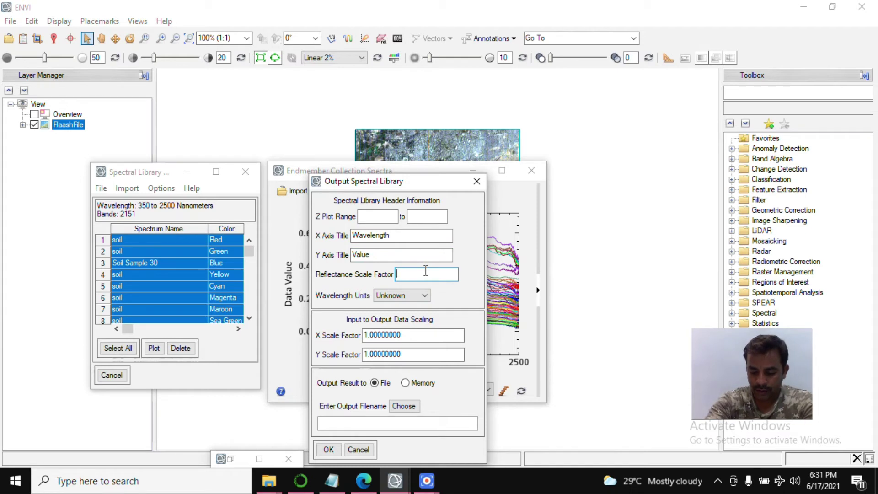
type("1.000")
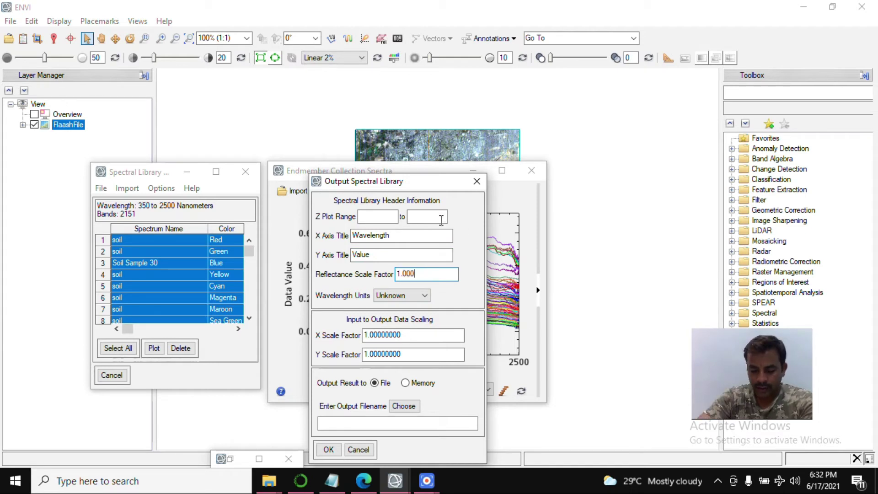
left_click(424, 295)
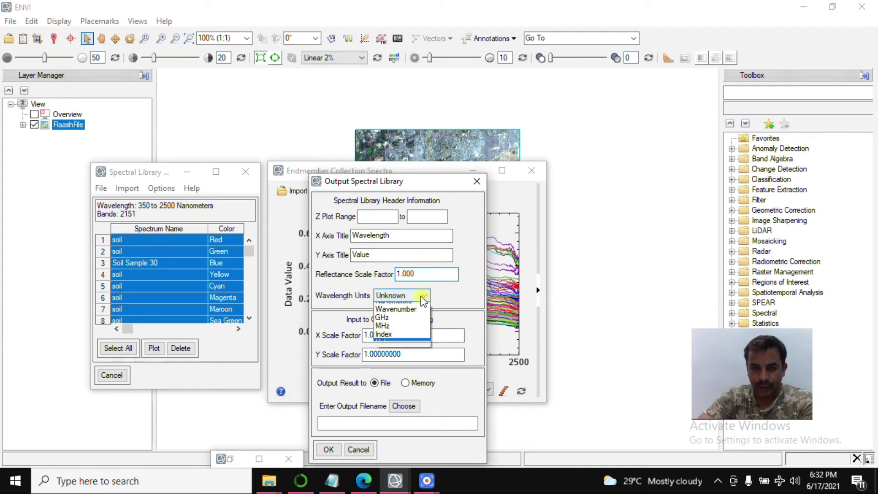
left_click(395, 311)
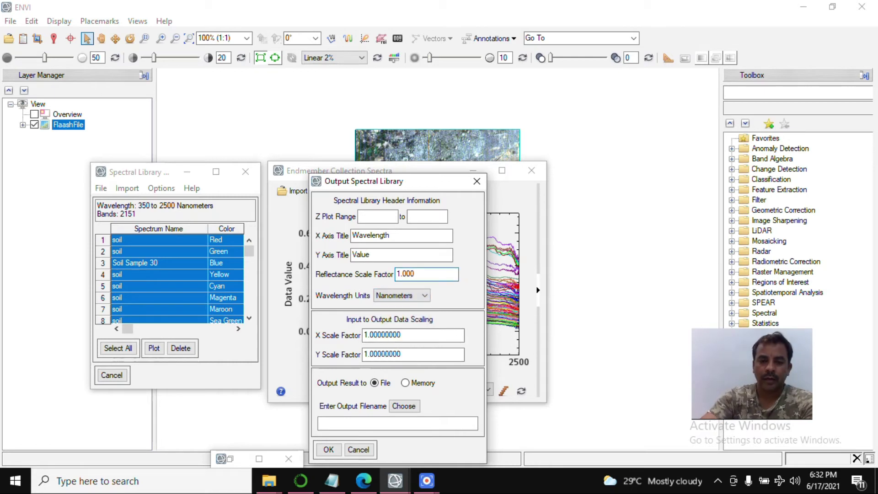
- Name the output library FieldData_Library2.sli in the Spectral Library by DoIT New folder and save it
left_click(406, 406)
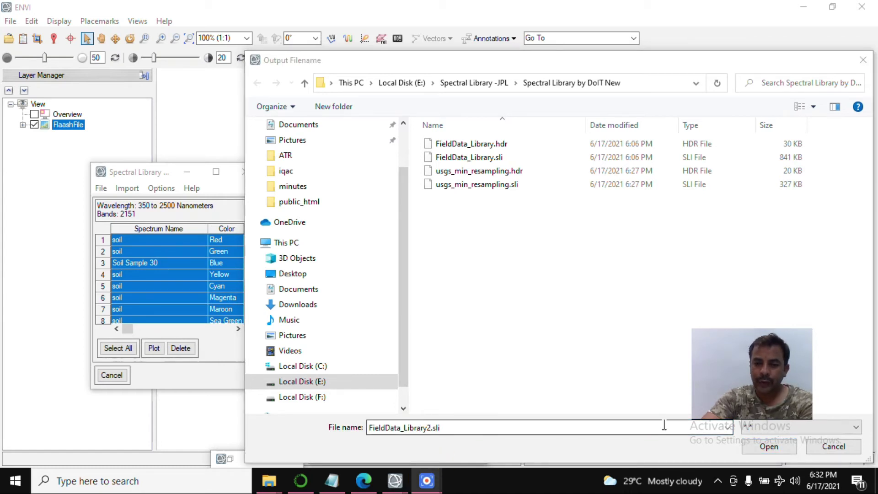
left_click(775, 445)
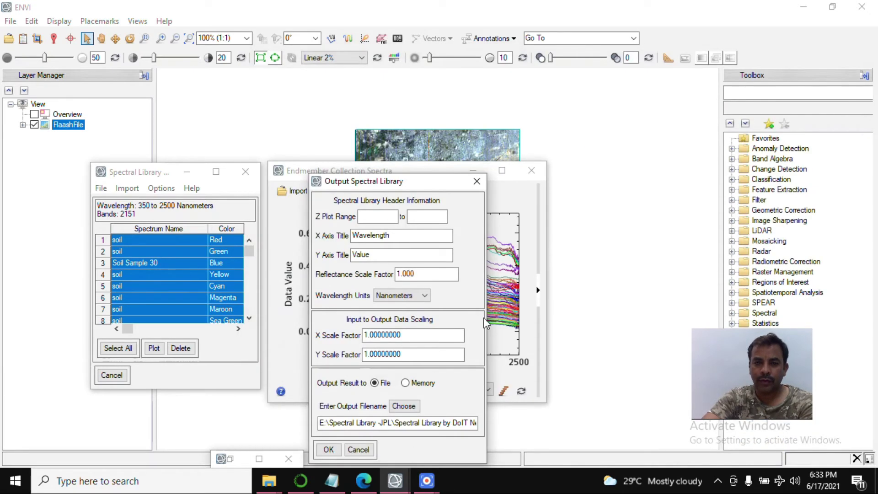
left_click(328, 449)
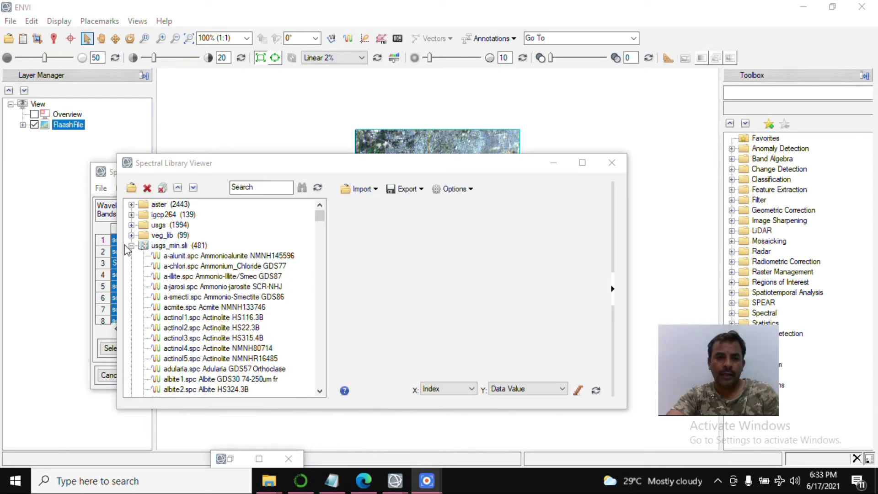
- Collapse the two USGS mineral libraries and plot several soil spectra from FieldData_Library2.sli, including Soil Sample 30
left_click(132, 246)
left_click(132, 256)
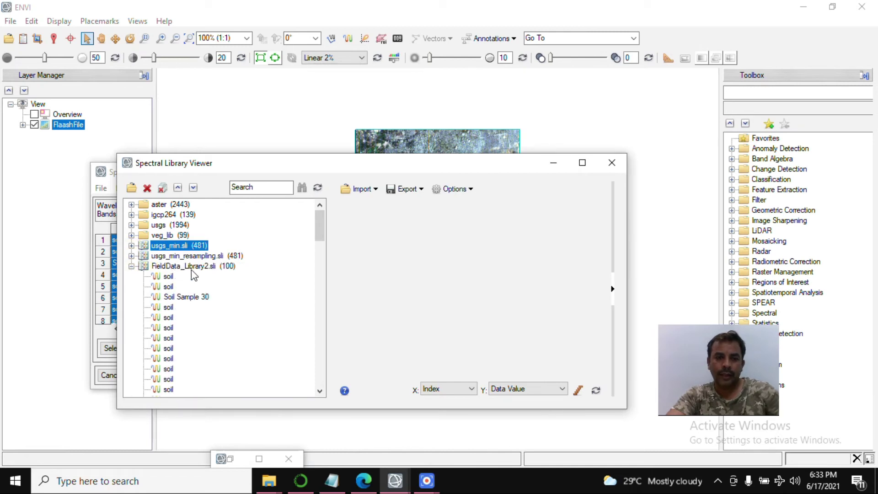
left_click(163, 277)
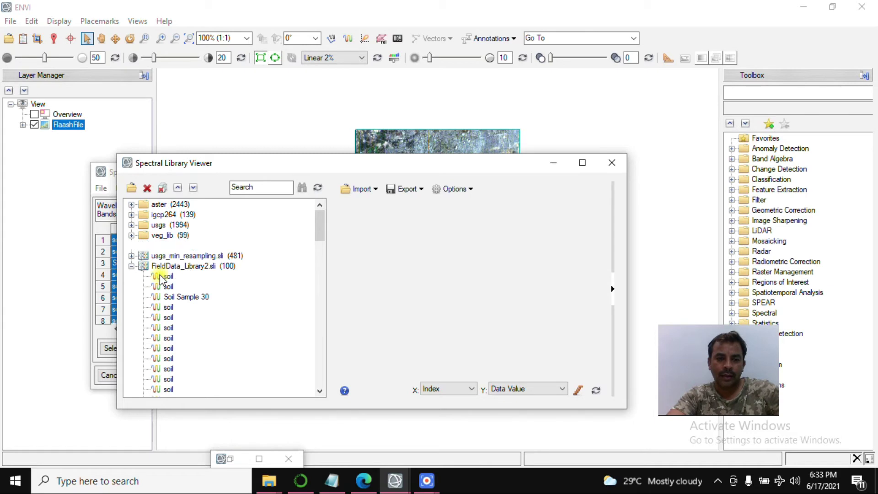
left_click(168, 297)
left_click(168, 318)
left_click(168, 338)
- Add mineral spectra from usgs_min_resampling.sli to the plot, including actinol4.spc and albite2.spc, then close the viewer
left_click(132, 256)
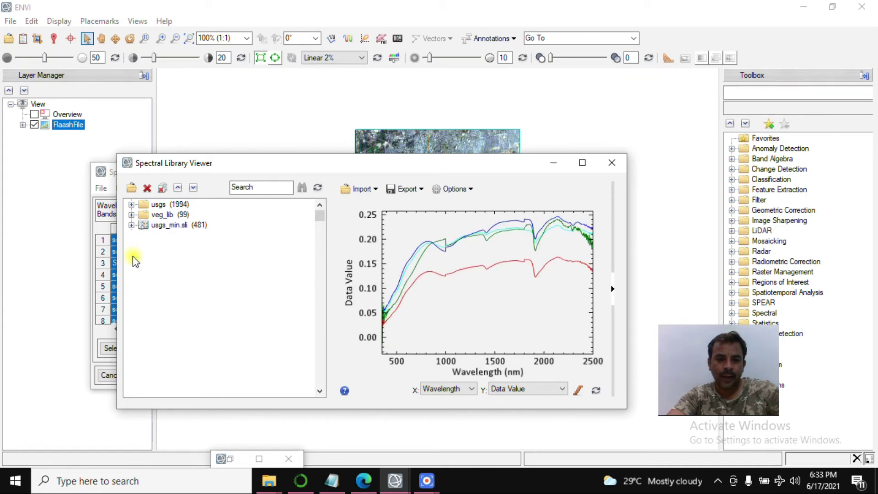
left_click(196, 265)
left_click(218, 307)
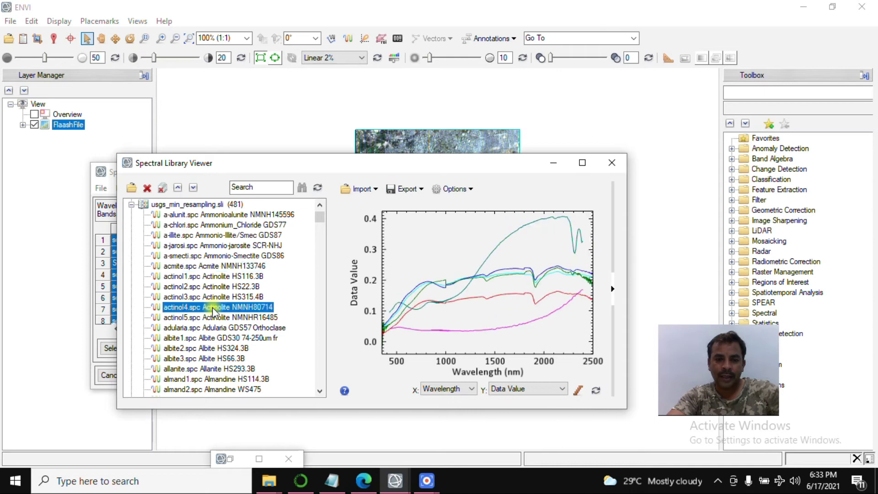
left_click(207, 349)
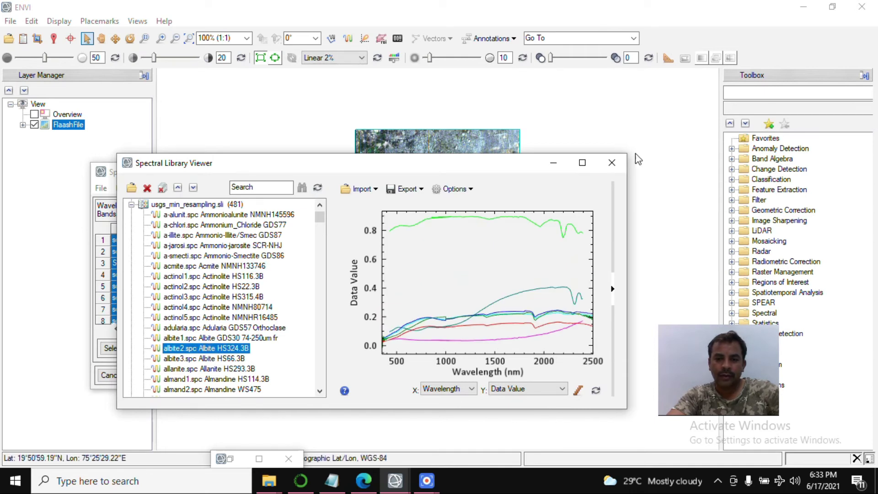
left_click(612, 162)
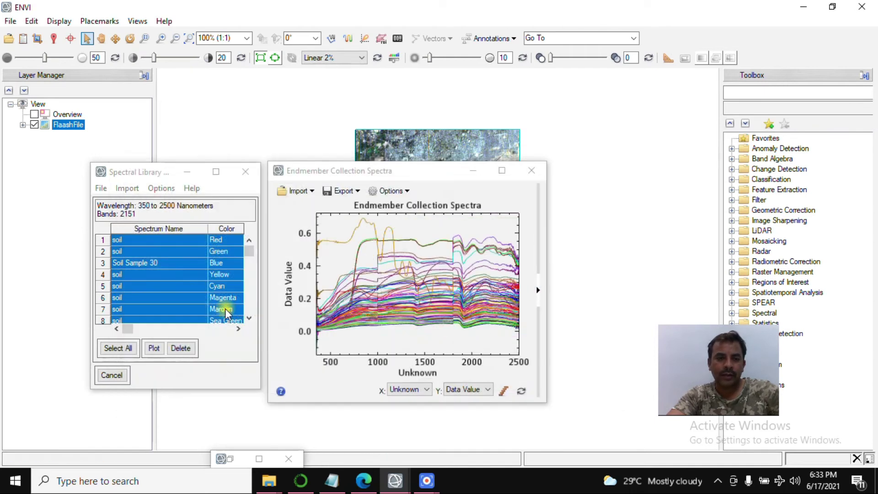
- Minimize the spectral library and endmember plot windows, then start Spectral Resampling with FieldData_Library2.sli as the input file
left_click(473, 170)
left_click(187, 172)
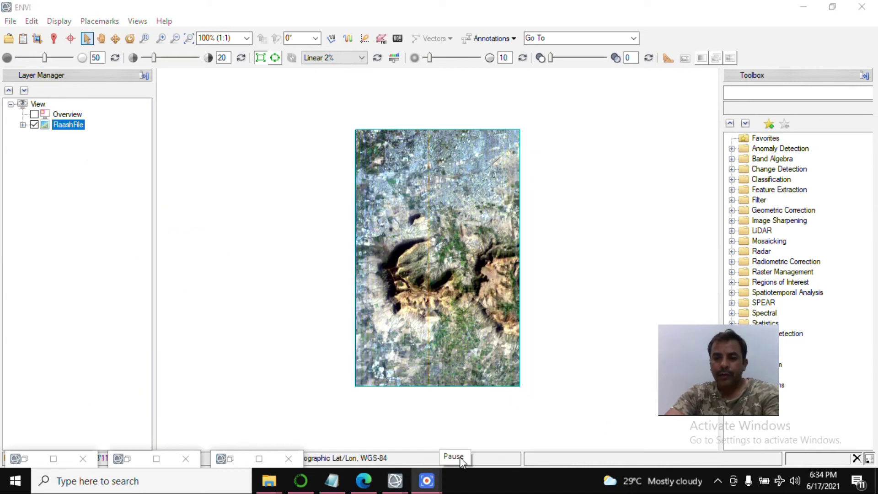
left_click(779, 97)
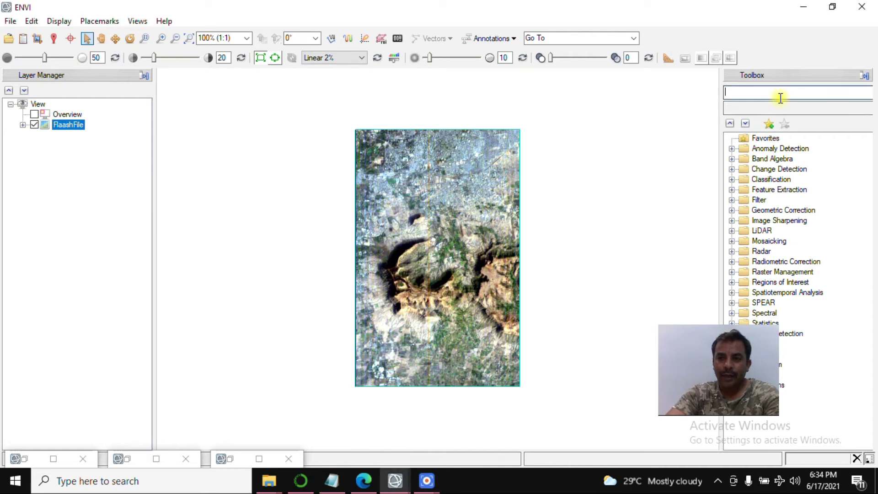
type("spectral resampling")
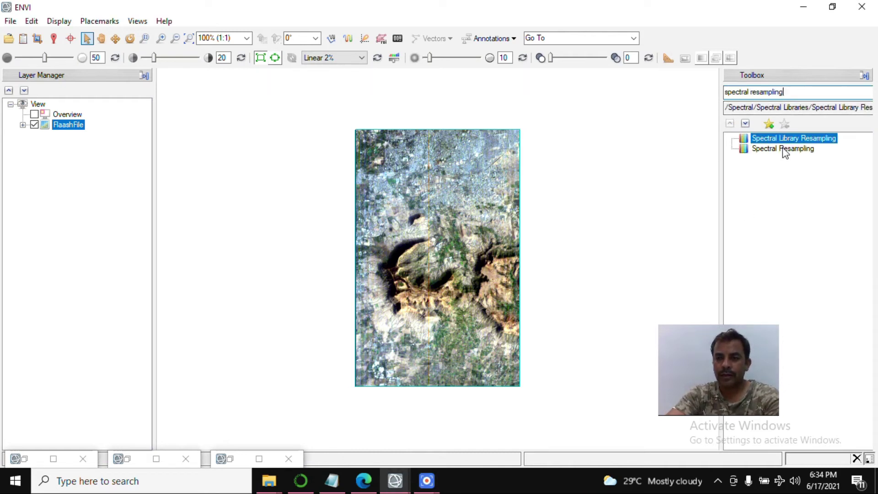
double_click(782, 149)
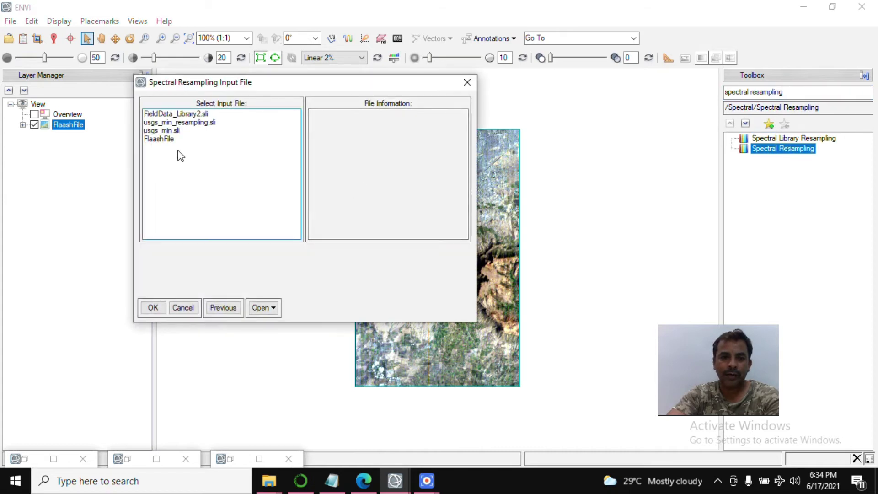
left_click(175, 114)
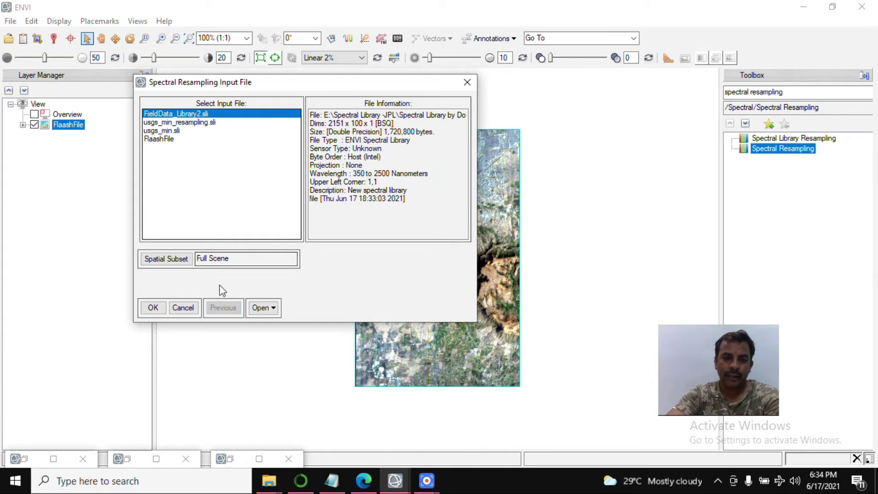
left_click(153, 307)
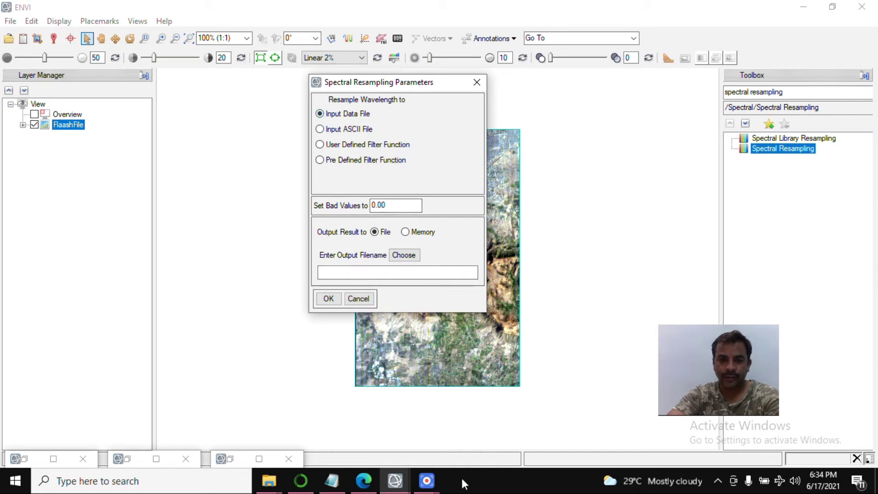
- Name the resampling output file FieldData_Library2_resampling in the Spectral Library by DoIT New folder
left_click(399, 257)
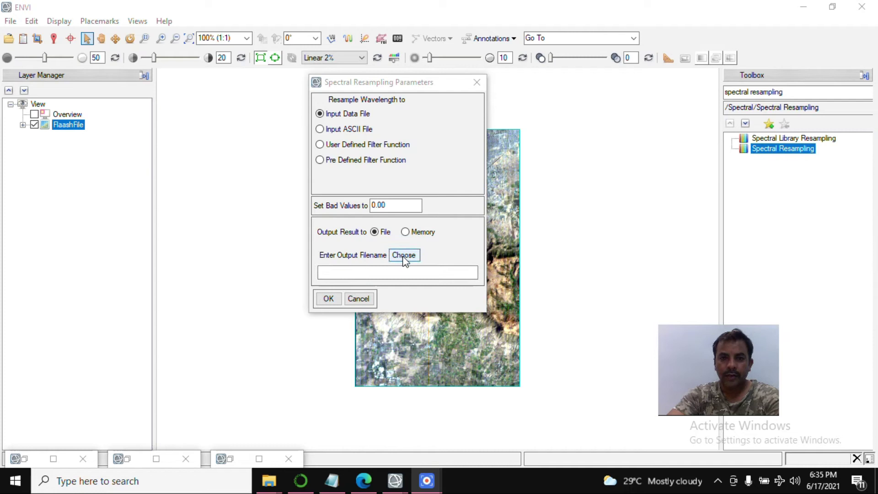
left_click(404, 257)
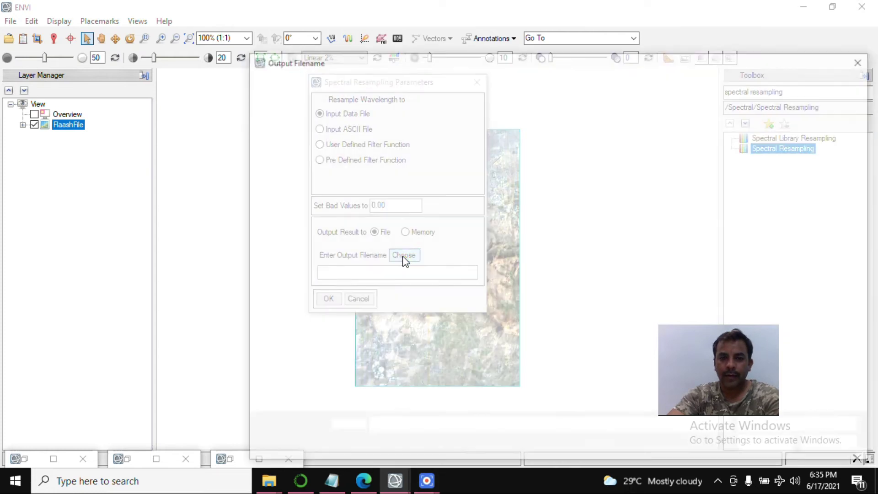
left_click(463, 145)
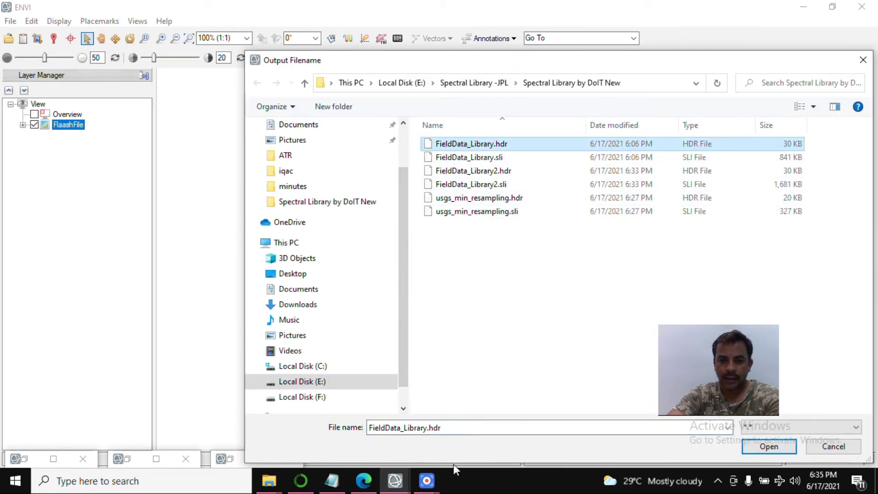
double_click(427, 427)
left_click(446, 427)
double_click(442, 428)
left_click(443, 429)
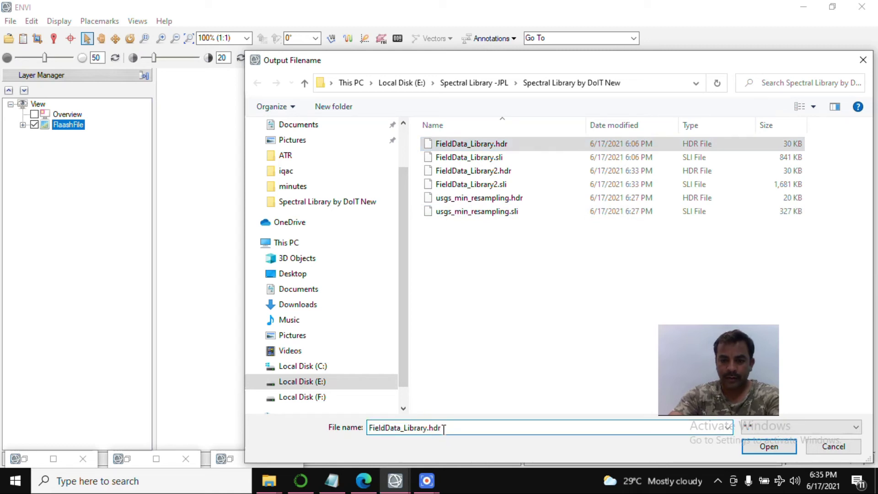
key("BackSpace")
key("BackSpace")
key("BackSpace")
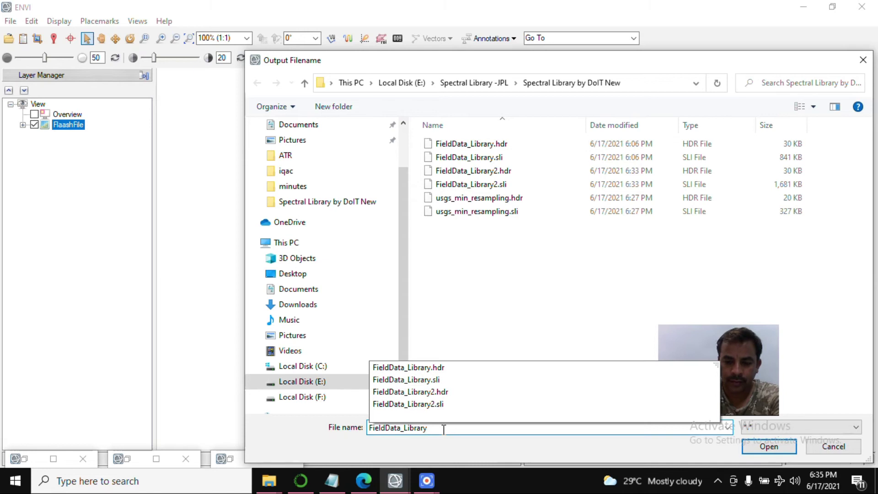
type("_resampling")
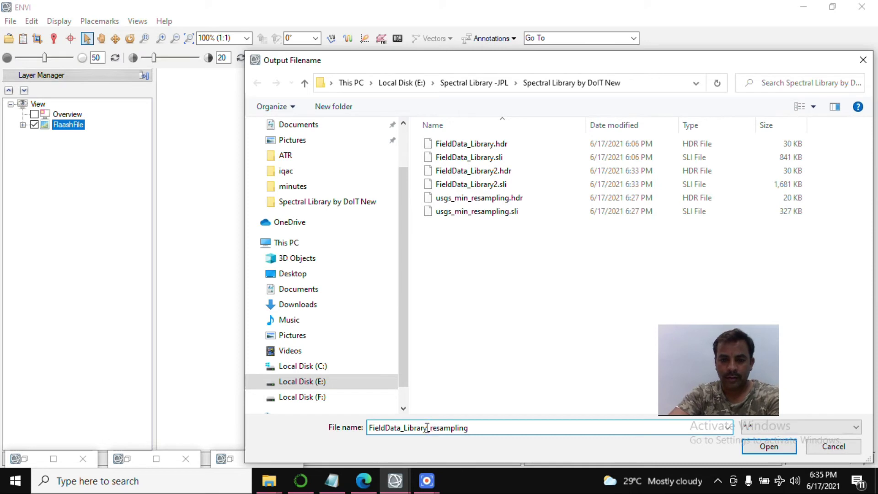
type("2")
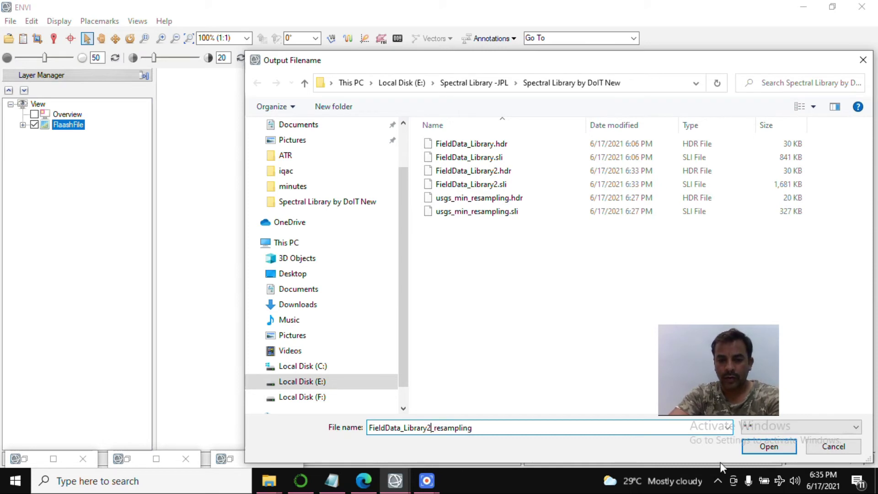
left_click(768, 446)
- Run the resampling with FlaashFile as the file containing the output wavelengths
left_click(328, 297)
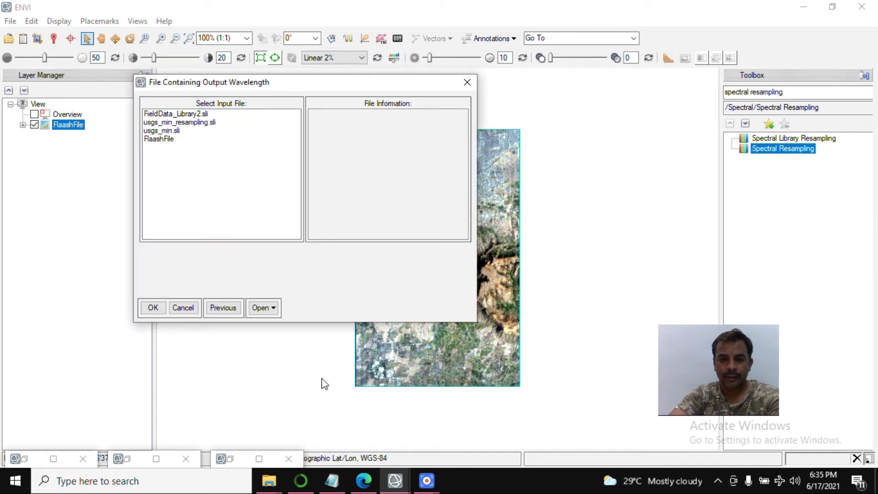
left_click(434, 470)
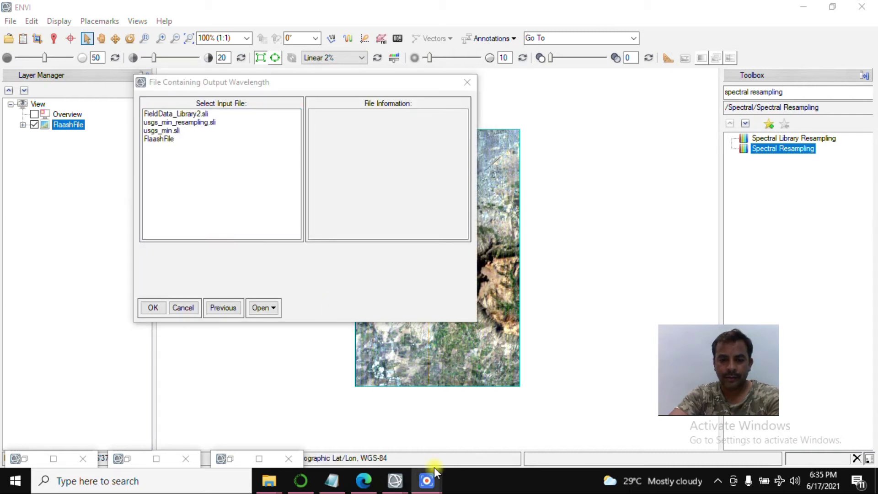
left_click(159, 139)
left_click(153, 308)
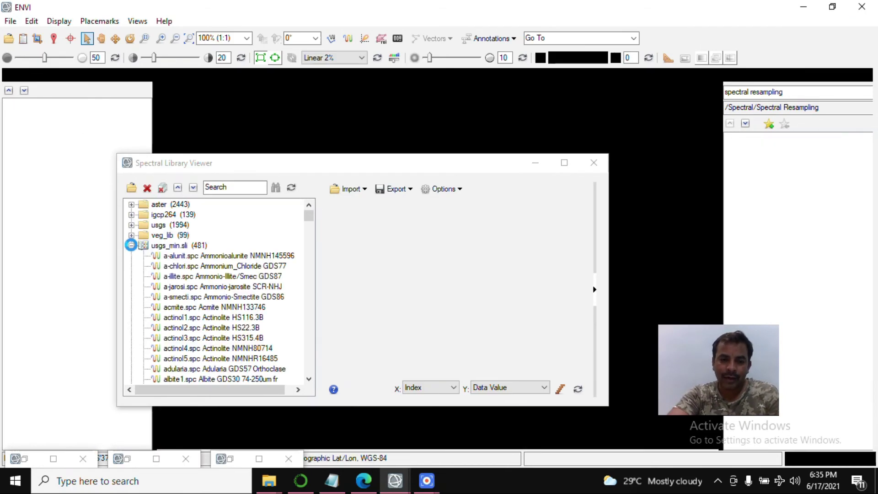
- Collapse the USGS and field libraries to check the Spectral Library Viewer's list for FieldData_Library2_resampling, then close the viewer
left_click(131, 247)
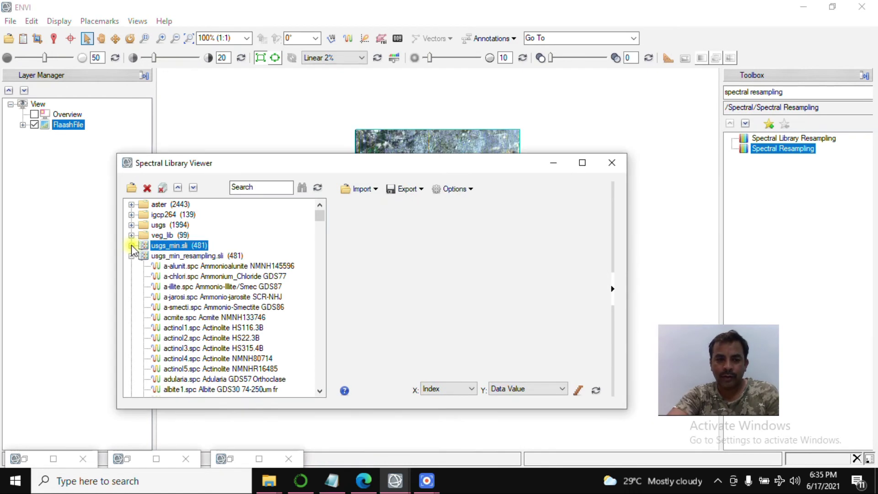
left_click(195, 256)
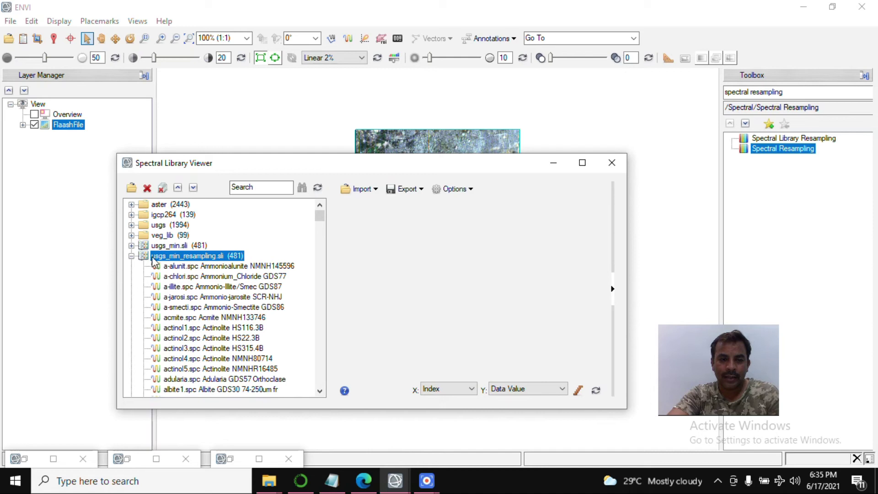
left_click(132, 256)
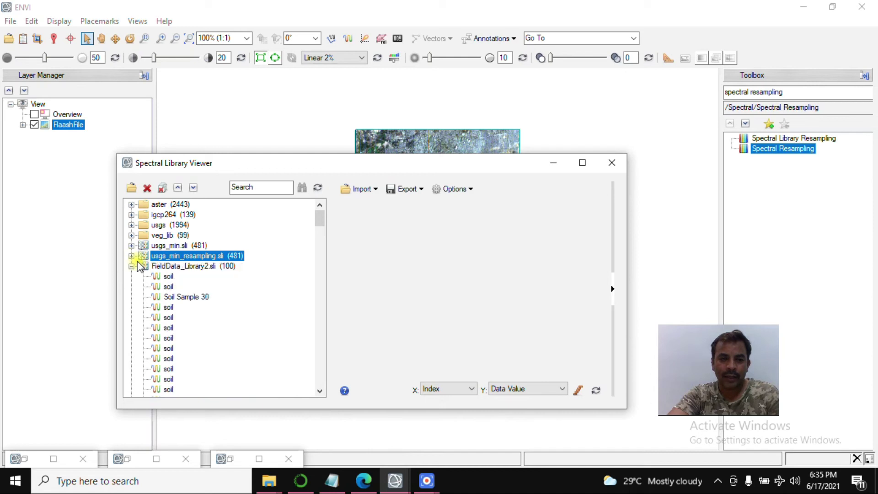
left_click(185, 268)
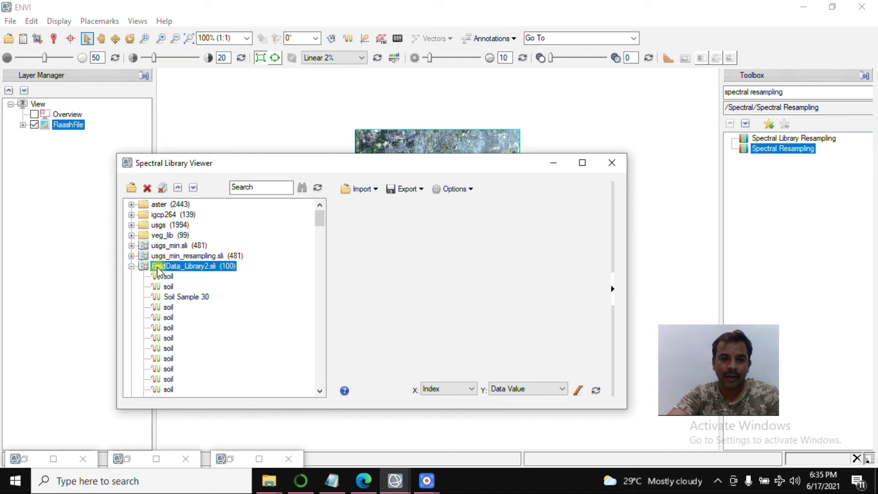
left_click(132, 266)
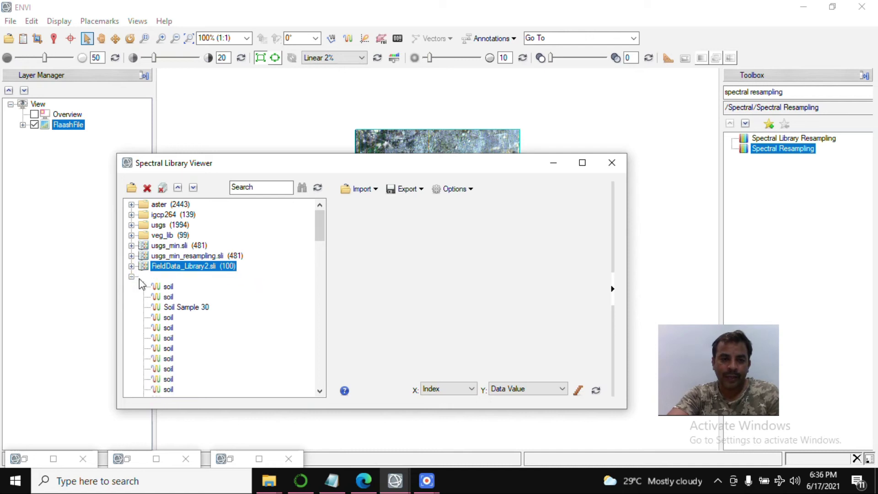
left_click(173, 276)
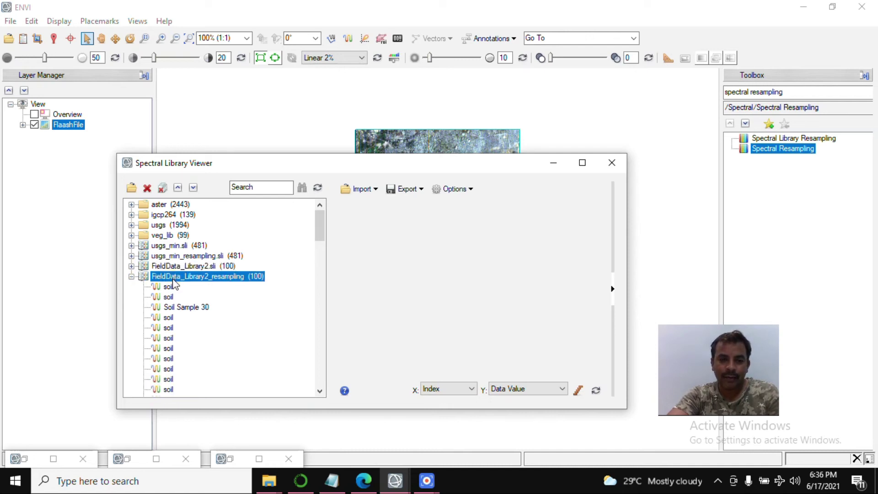
left_click(131, 277)
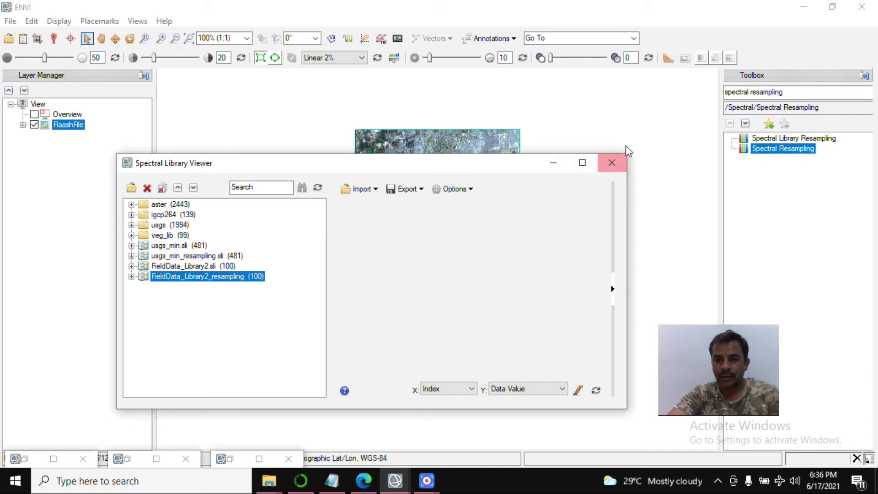
left_click(611, 163)
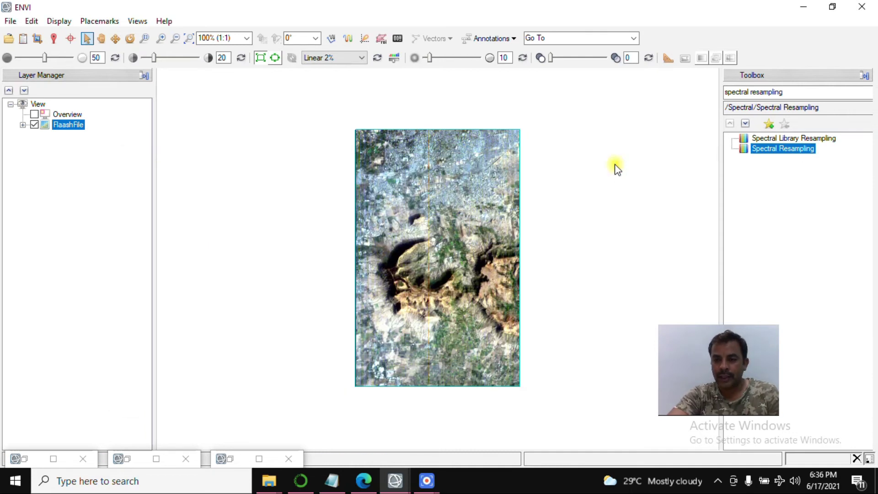
left_click(434, 471)
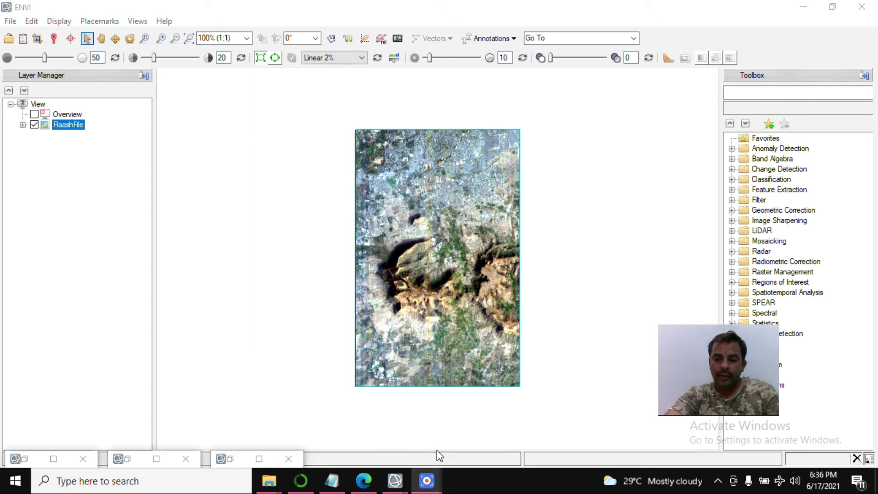
- Start the THOR Spectral Library Viewer and list all file types in the Spectral Library by DoIT New folder
left_click(761, 91)
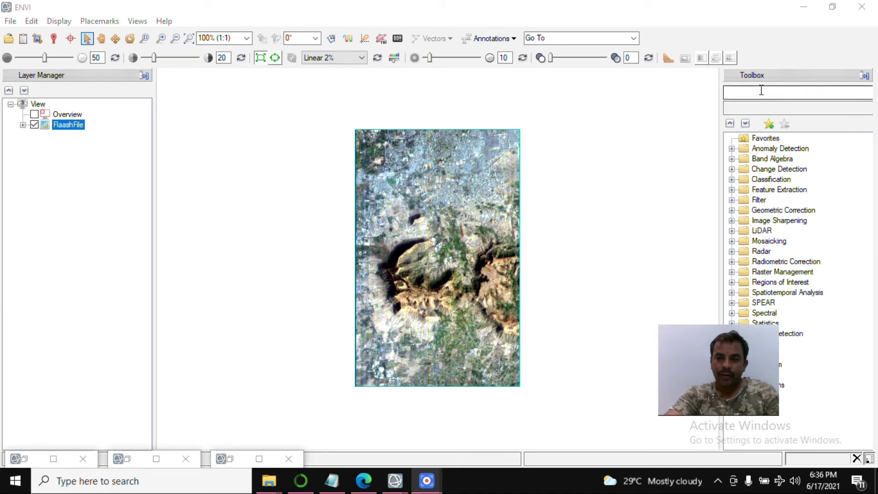
left_click(761, 91)
type("spectral library viewer")
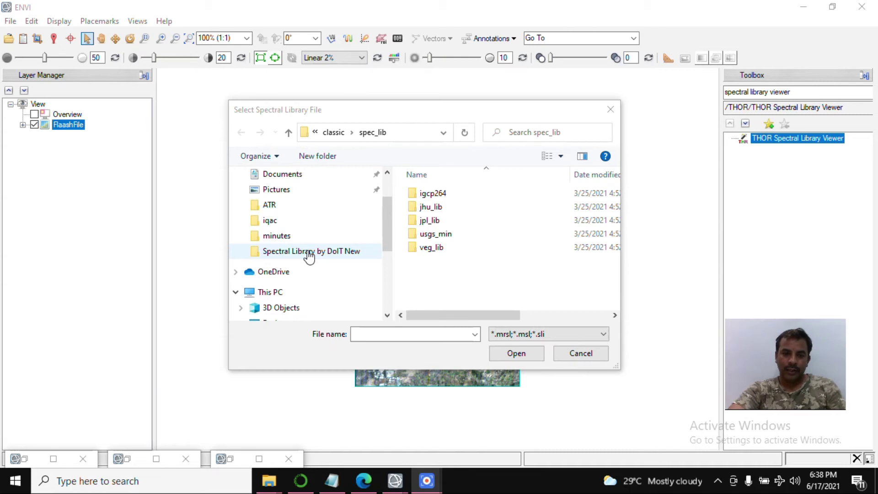
left_click(257, 252)
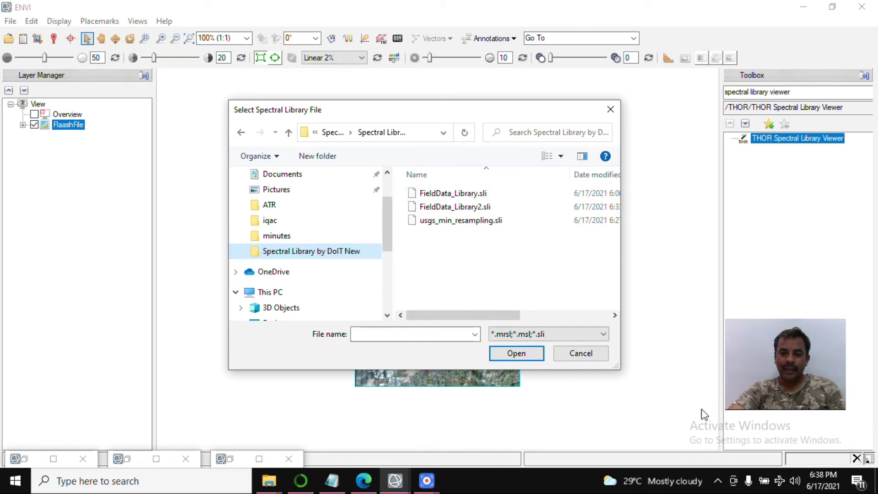
left_click(437, 478)
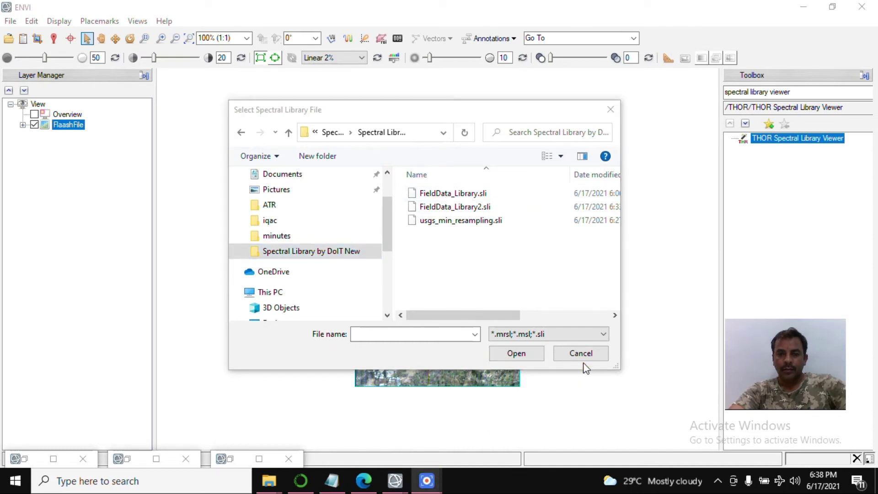
left_click(594, 338)
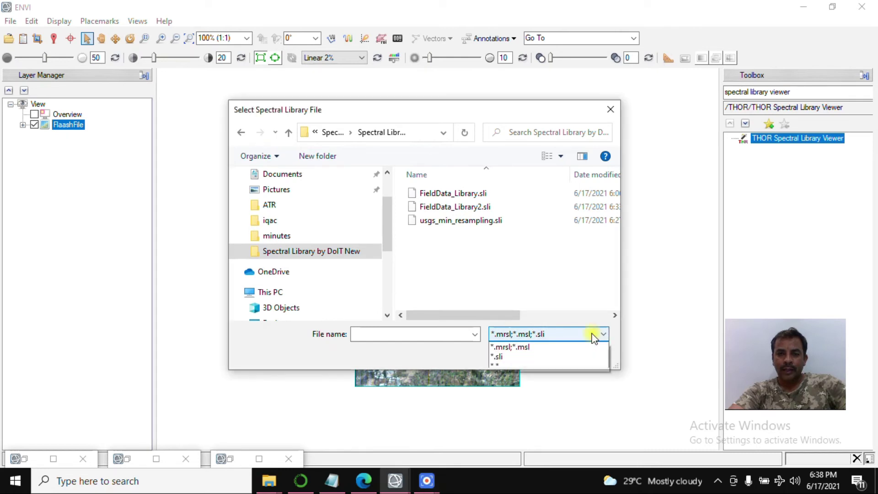
left_click(518, 377)
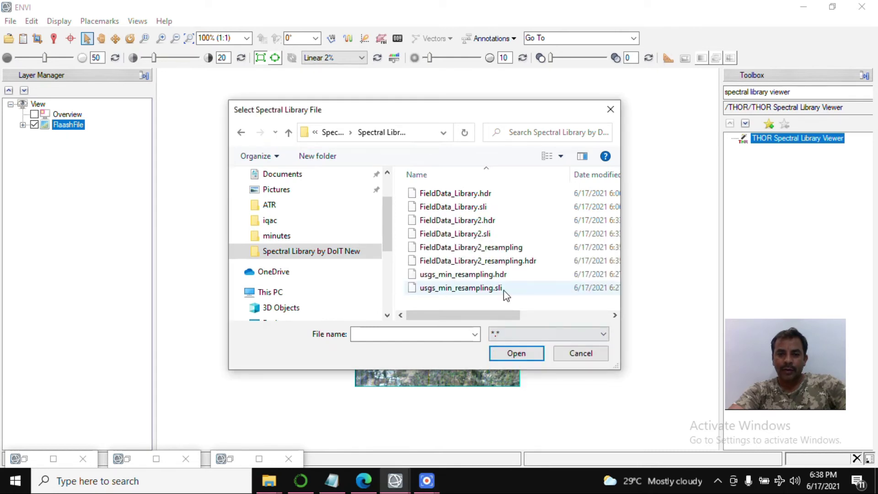
- Open FieldData_Library2_resampling and plot one of the soil spectra listed below Soil Sample 30
left_click(487, 252)
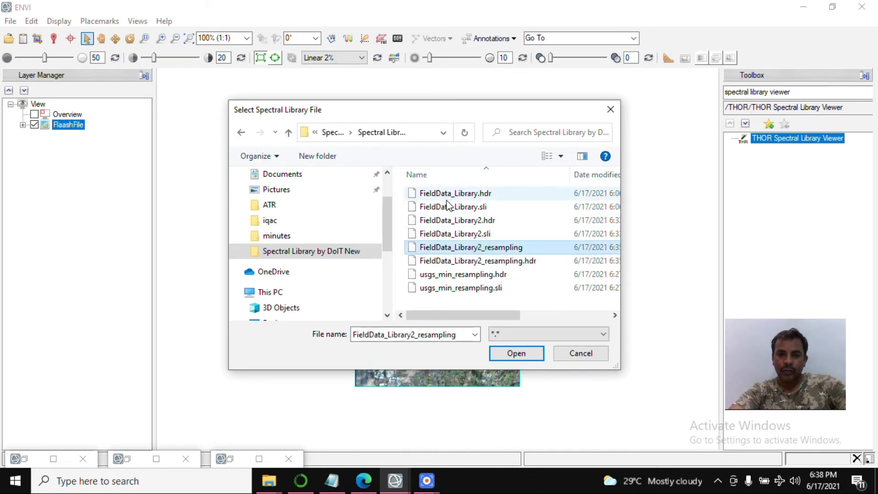
left_click(525, 358)
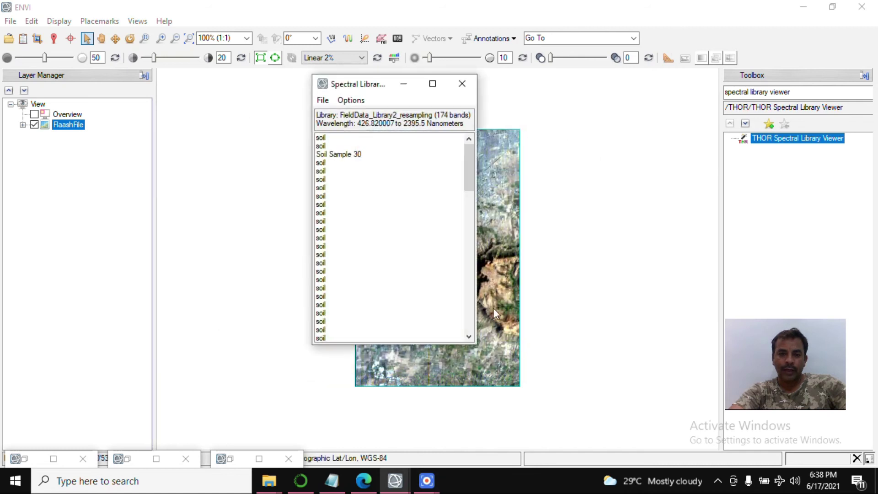
left_click(323, 167)
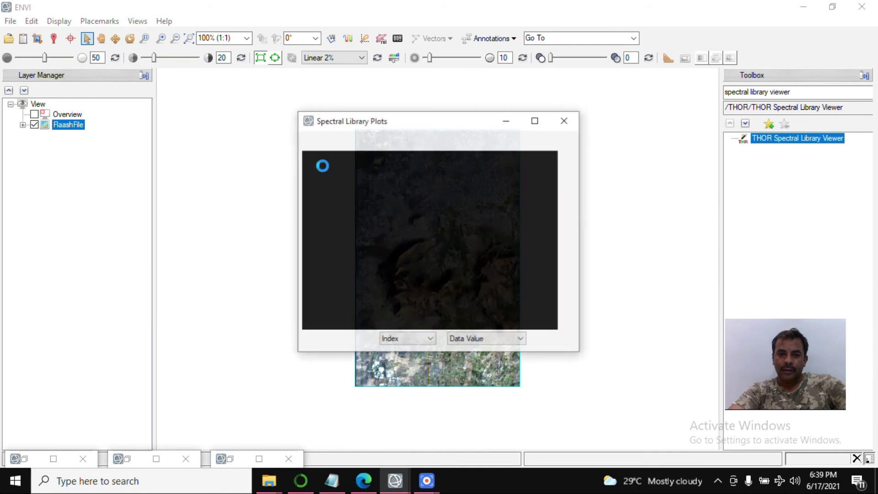
left_click_drag(413, 120, 447, 110)
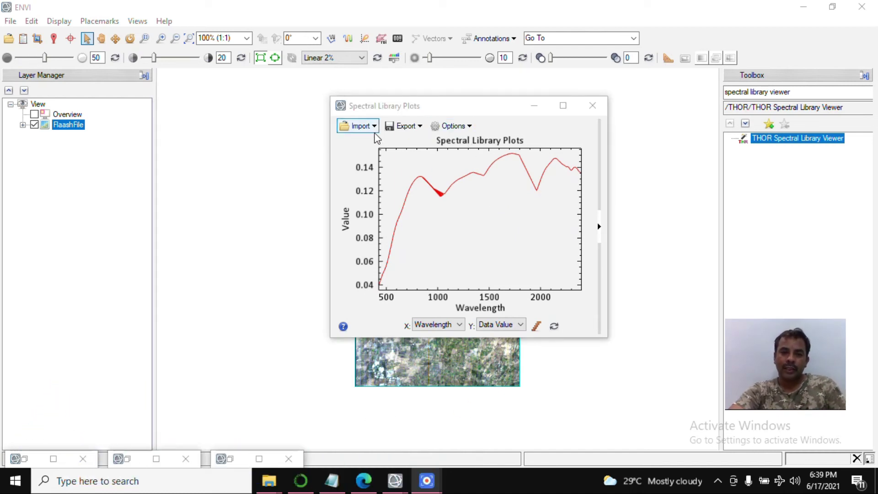
- Import the sixth soil spectrum below Soil Sample 30 from FieldData_Library2_resampling into the Spectral Library Plots window
left_click(374, 126)
left_click(384, 156)
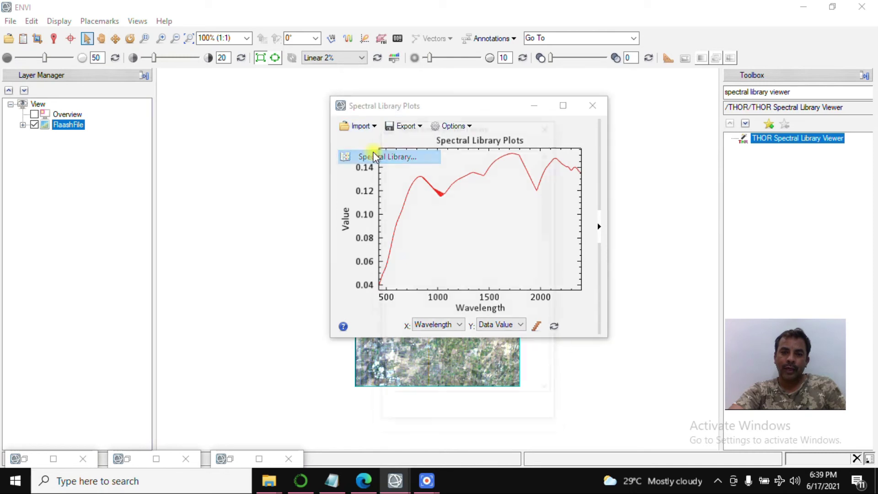
left_click_drag(550, 187, 547, 359)
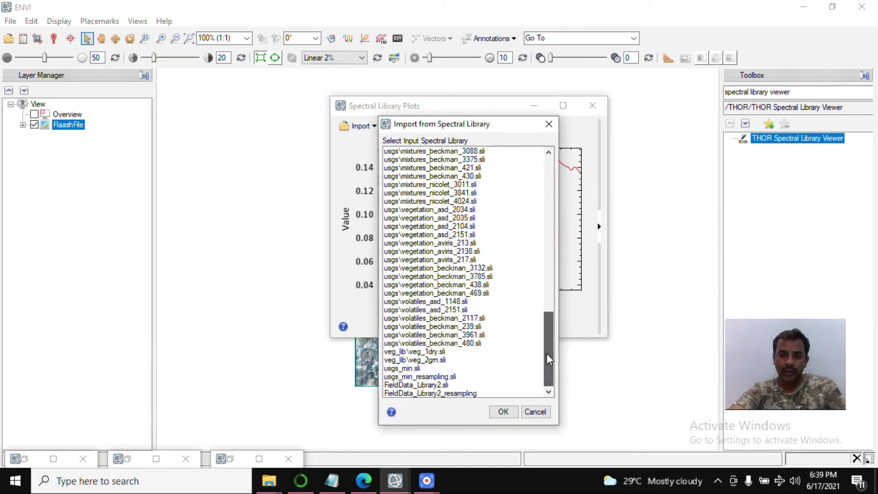
left_click(470, 394)
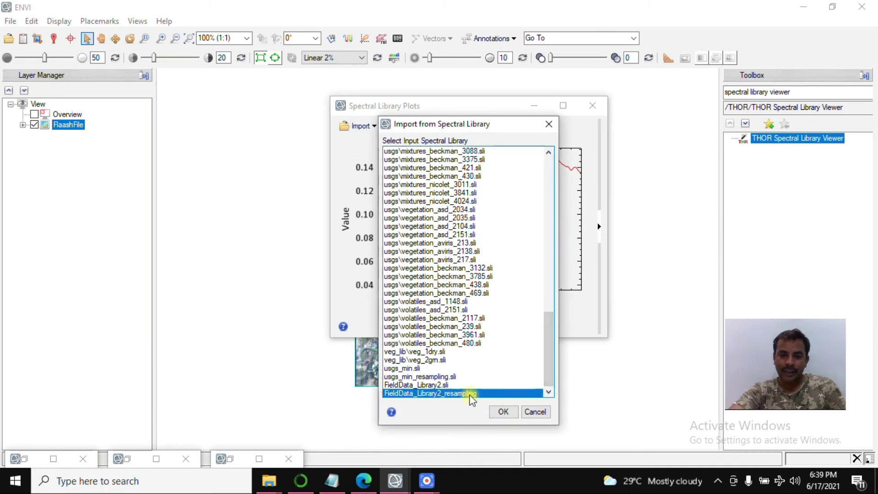
left_click(507, 413)
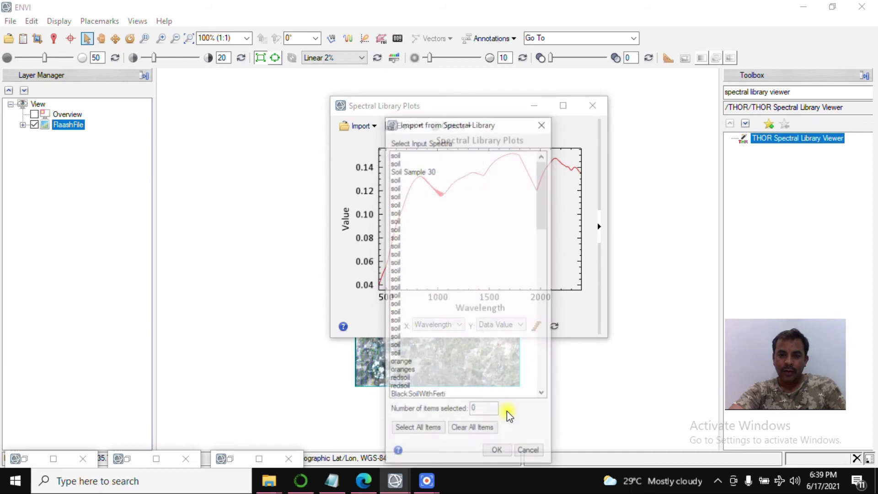
left_click(395, 222)
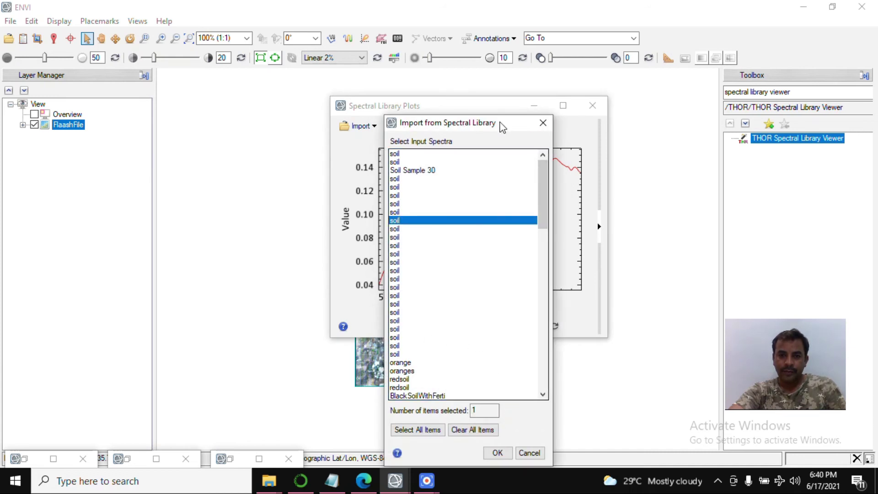
left_click_drag(501, 122, 388, 70)
left_click(386, 400)
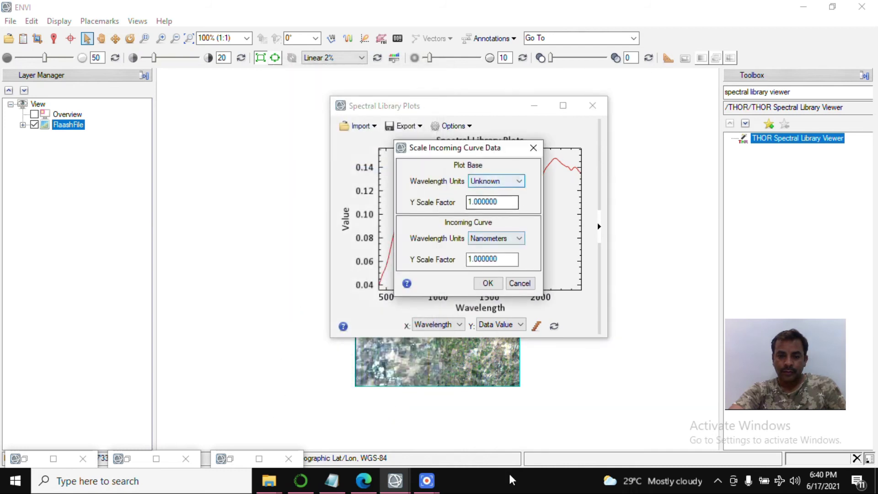
- Set the plot base wavelength units to Nanometers, matching the incoming curve, and add the curve to the plot
left_click(515, 181)
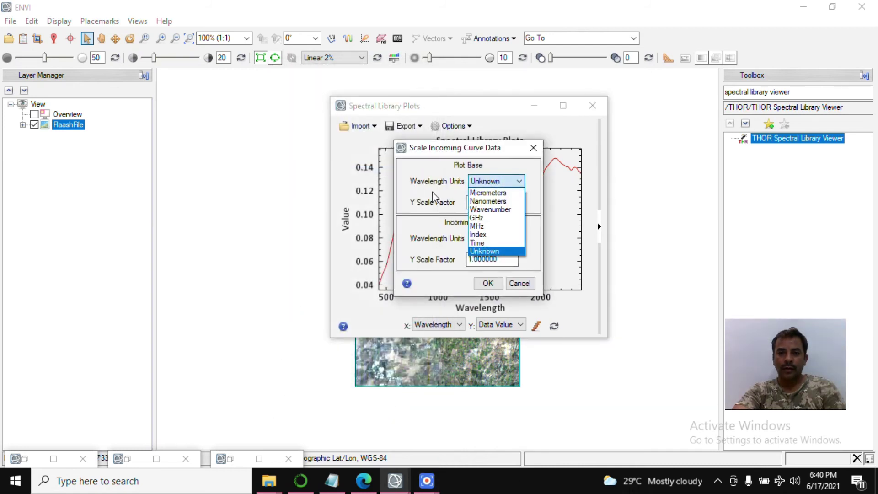
left_click(489, 202)
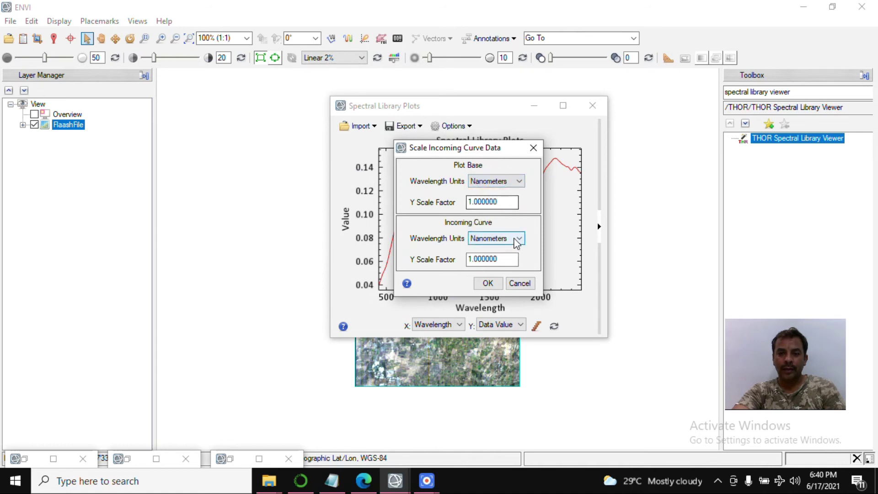
left_click(516, 239)
left_click(516, 241)
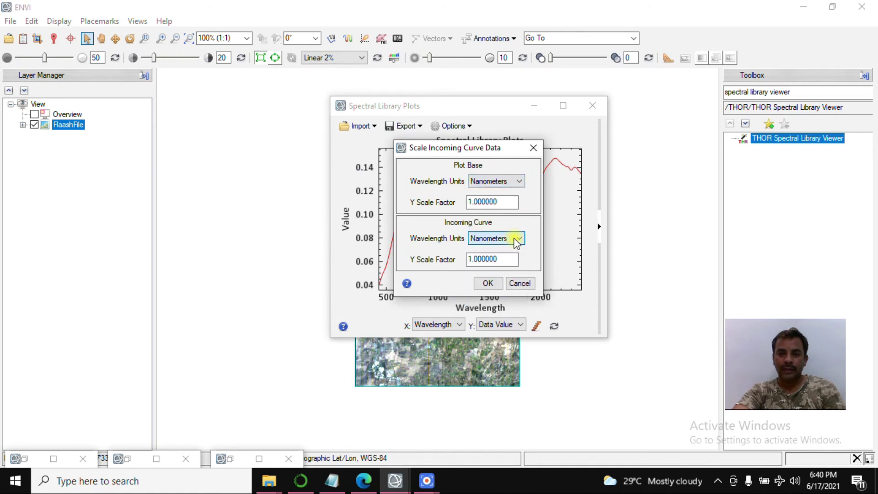
left_click(487, 283)
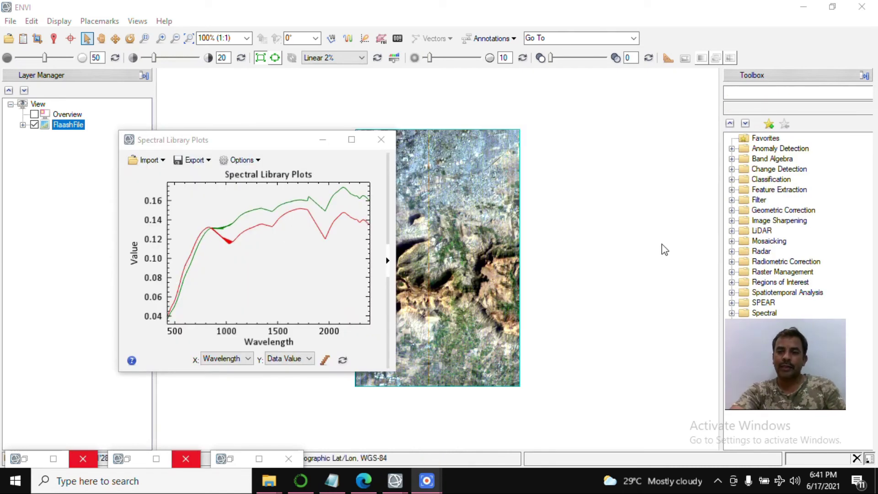
- Search the toolbox for Spectral Analyst, open it, and close the old Soil Sample 24 results
left_click(767, 93)
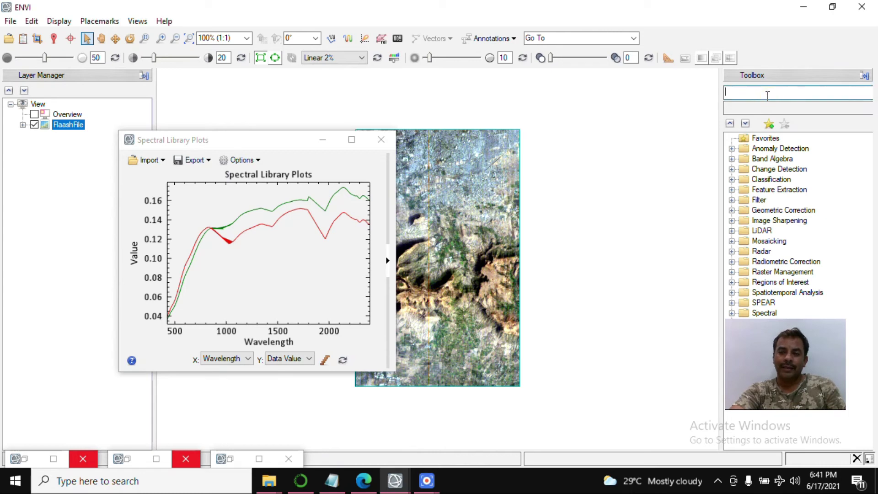
type("Spectral Analyst")
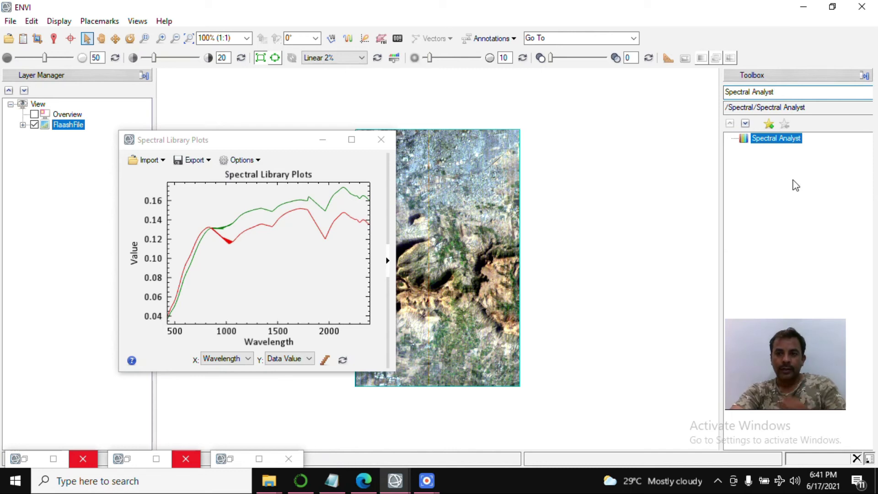
double_click(773, 143)
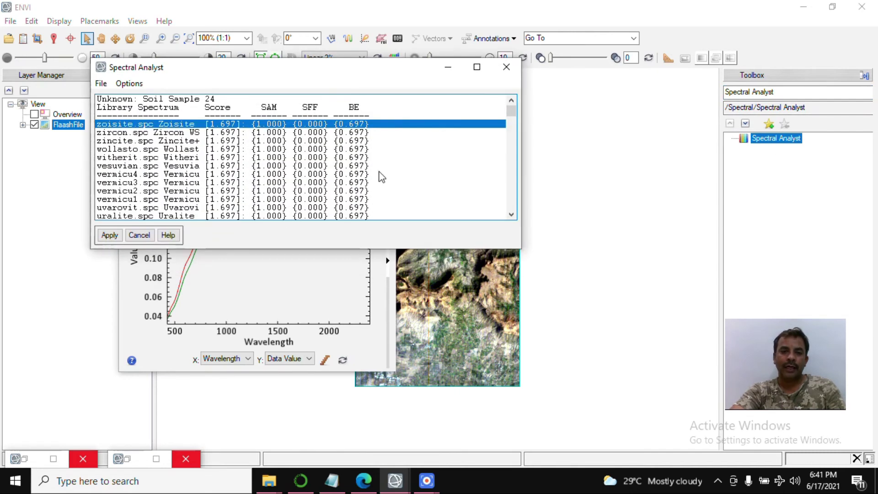
left_click_drag(306, 73, 506, 95)
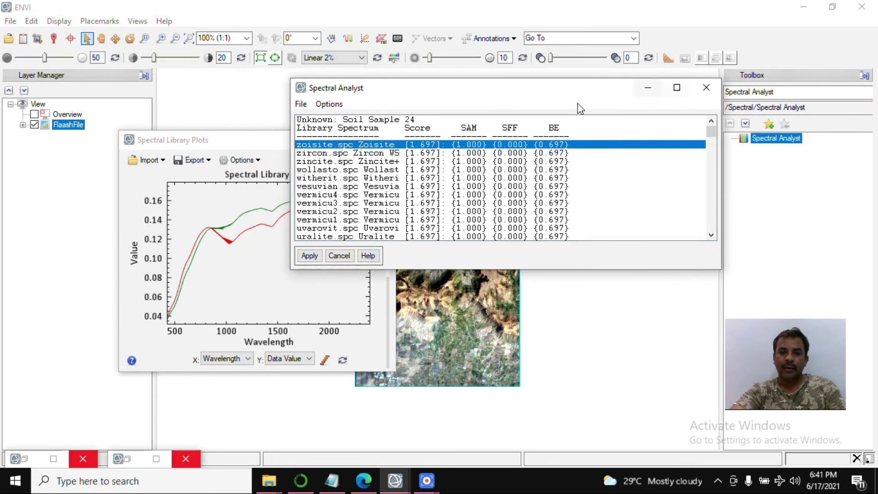
left_click(706, 89)
- Start Spectral Analyst again with usgs_min_resampling.sli as the input spectral library
double_click(788, 142)
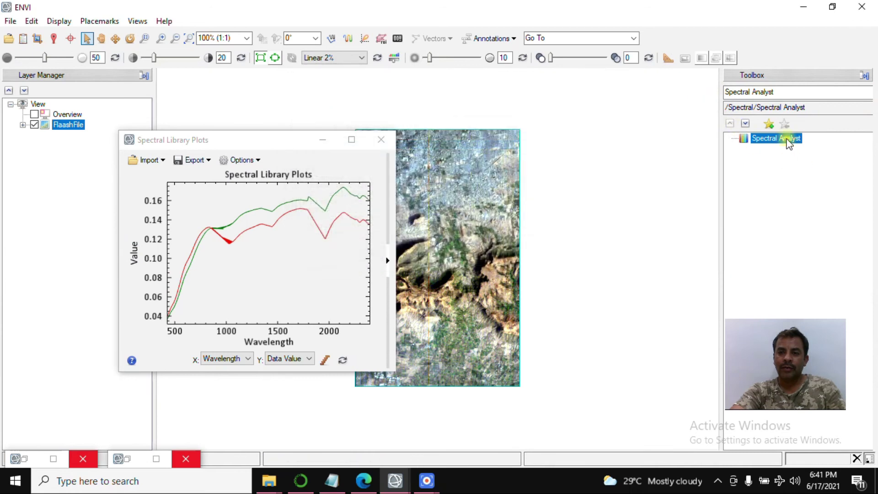
left_click_drag(299, 87, 498, 93)
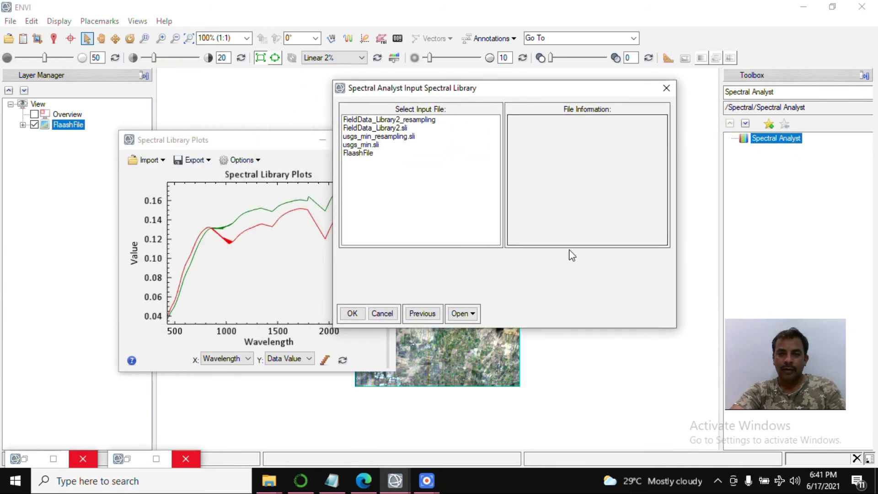
left_click(366, 136)
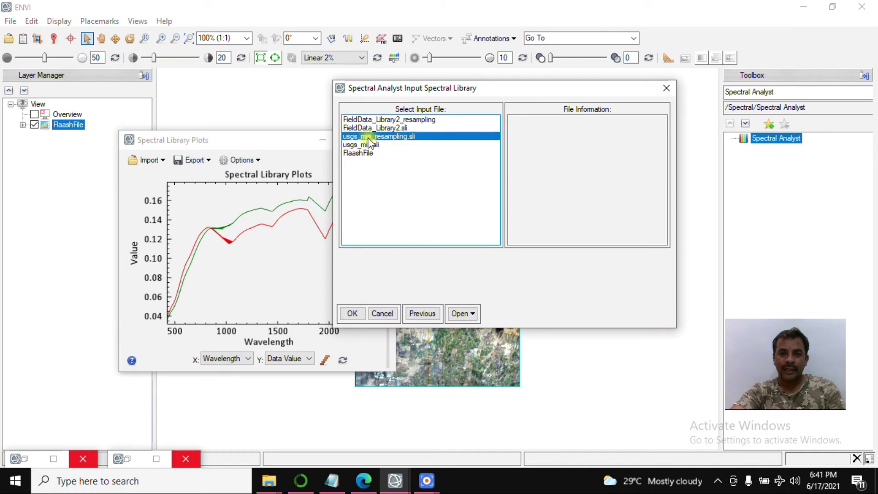
left_click(352, 313)
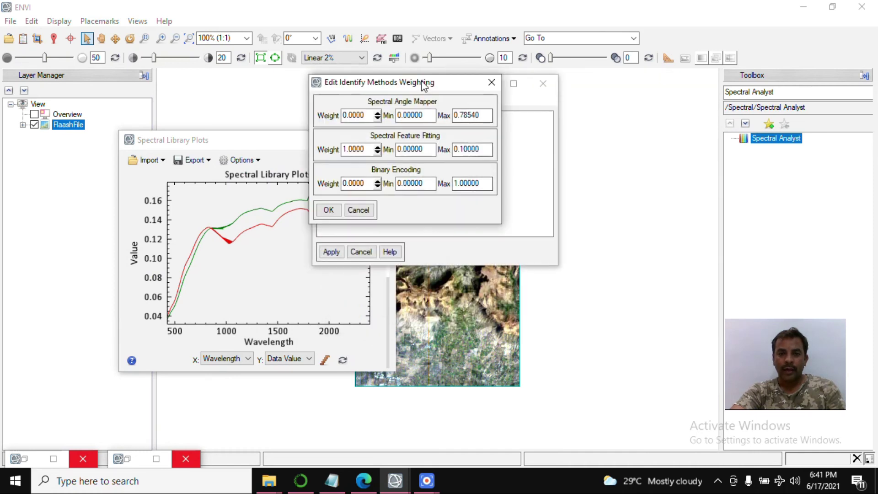
- Set the Spectral Angle Mapper and Binary Encoding weights to 1.0 and accept the identification method weighting
left_click_drag(426, 87, 662, 114)
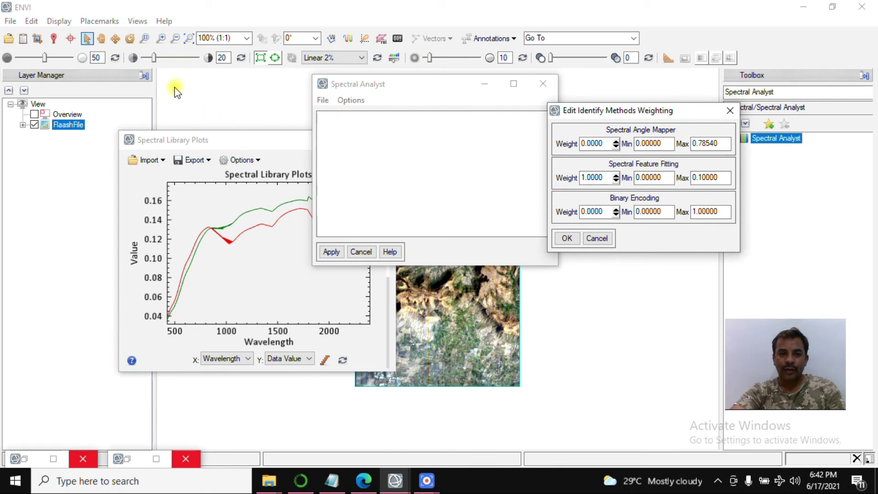
left_click(609, 144)
left_click(615, 141)
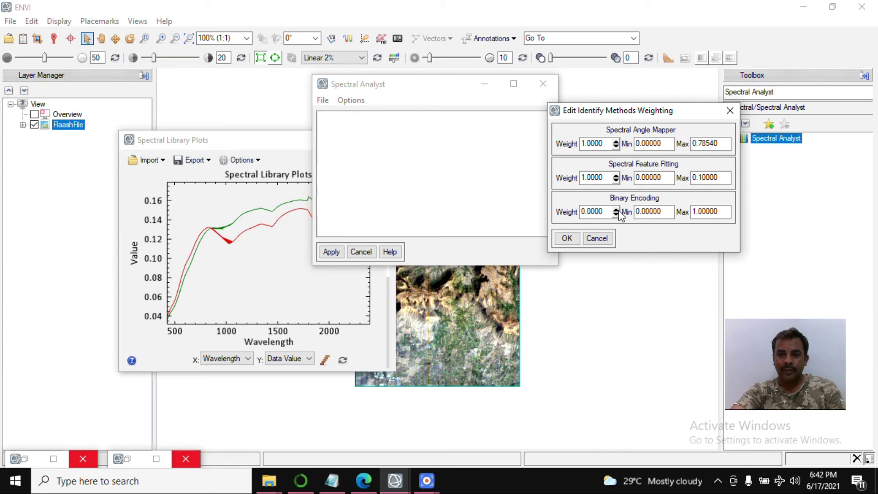
left_click(565, 238)
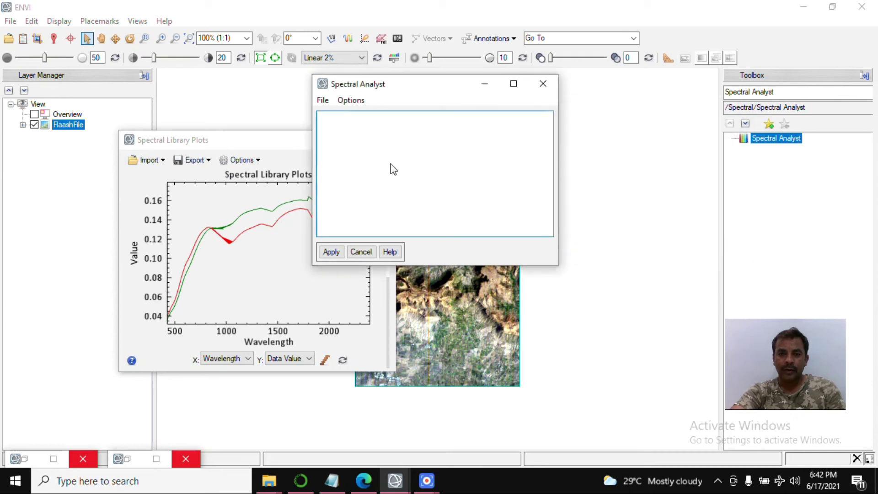
- Apply the Spectral Analyst to Soil Sample 30 as the unknown input spectrum
left_click(330, 252)
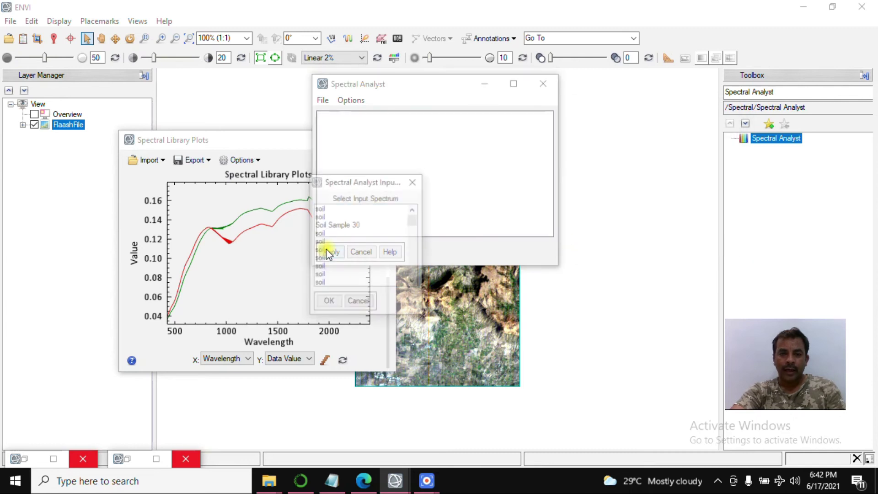
left_click(328, 225)
left_click(329, 302)
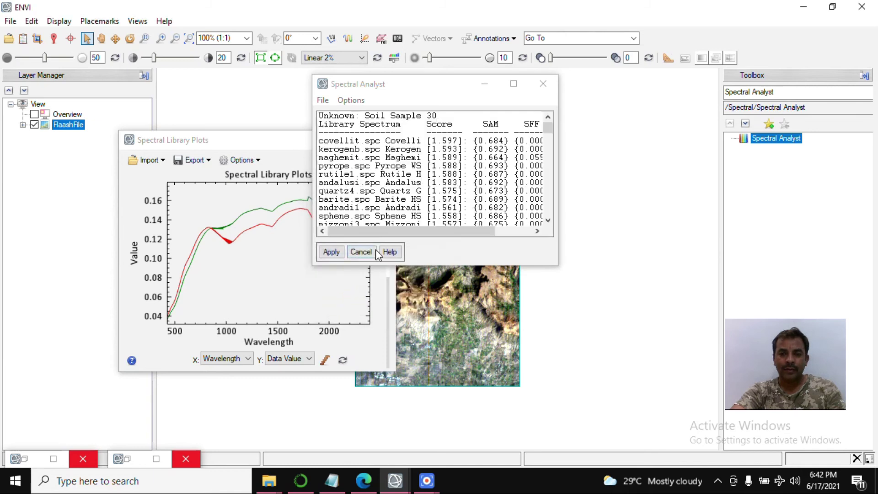
- Widen the Spectral Analyst window to show all score columns and examine the ranked mineral matches for Soil Sample 30
left_click_drag(452, 83, 583, 72)
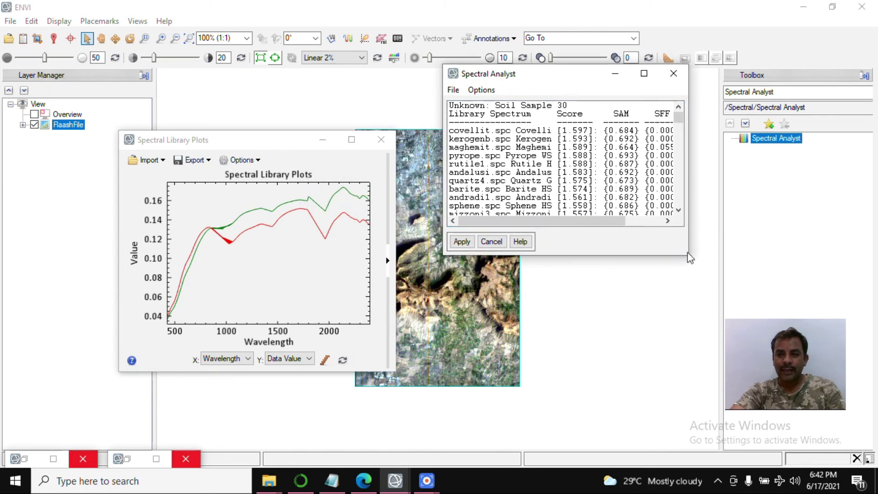
left_click_drag(689, 257, 792, 273)
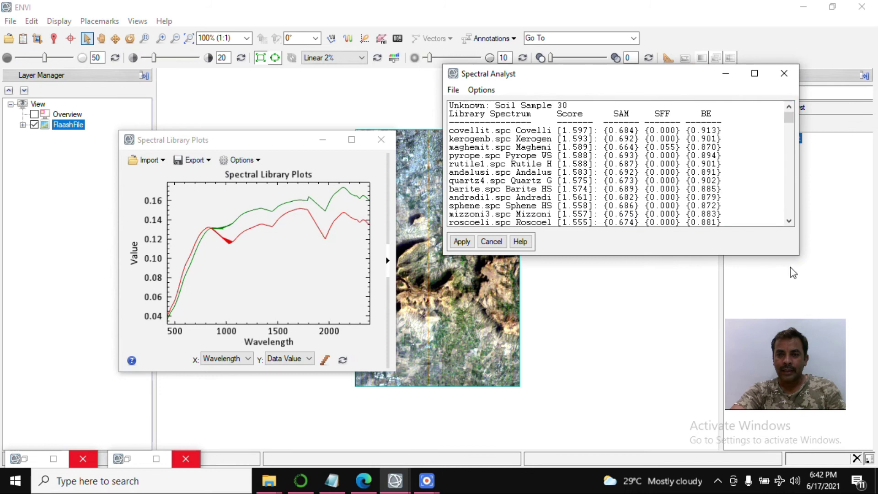
left_click_drag(678, 81, 637, 163)
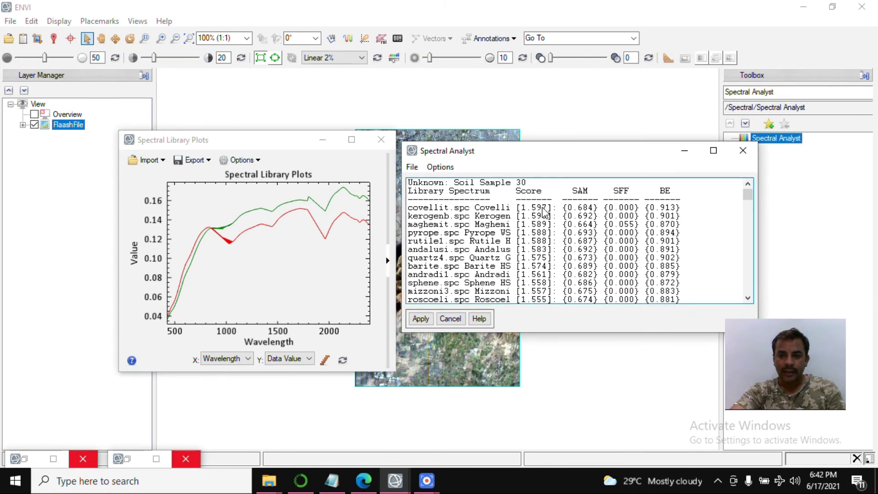
left_click_drag(539, 217, 549, 274)
scroll(549, 275, "down", 1)
scroll(549, 276, "down", 10)
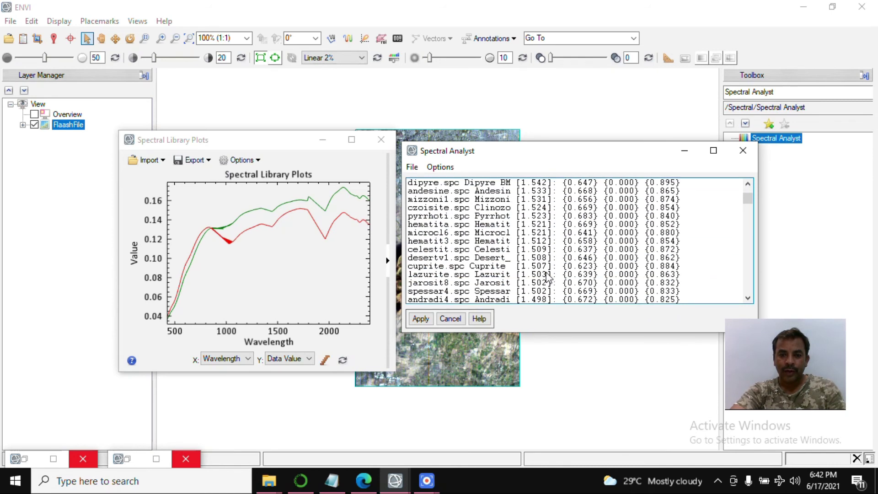
scroll(542, 256, "up", 12)
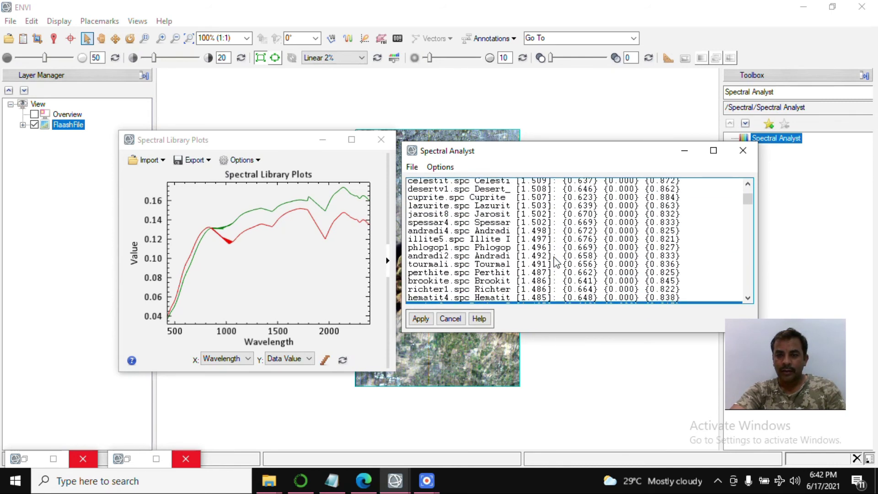
left_click(585, 194)
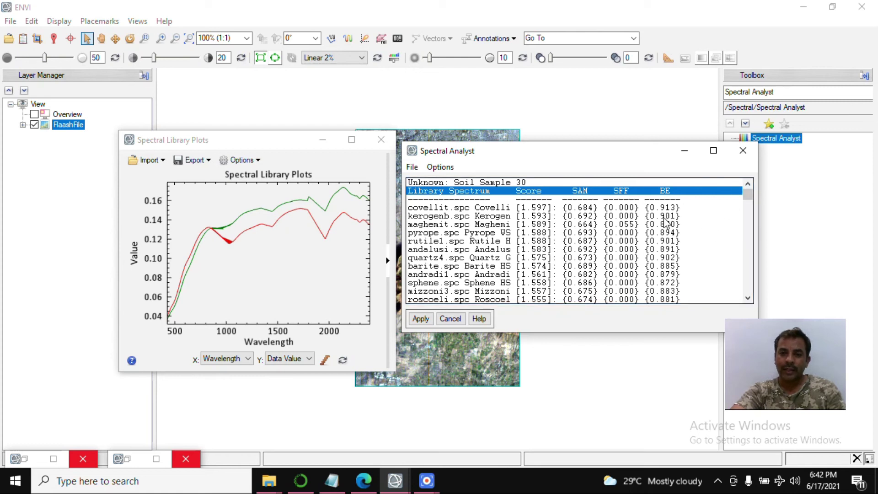
- Plot the kerogenb.spc match against Soil Sample 30 and show the legend on the comparison plot
double_click(426, 218)
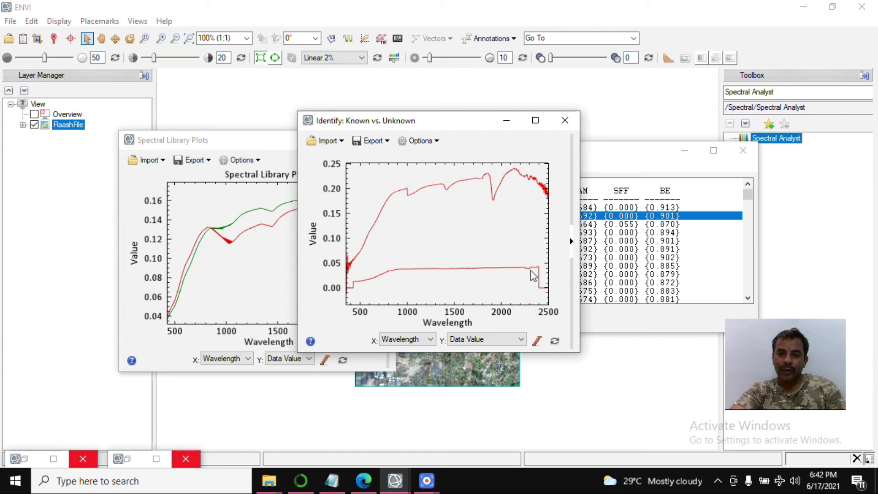
right_click(433, 214)
left_click(472, 256)
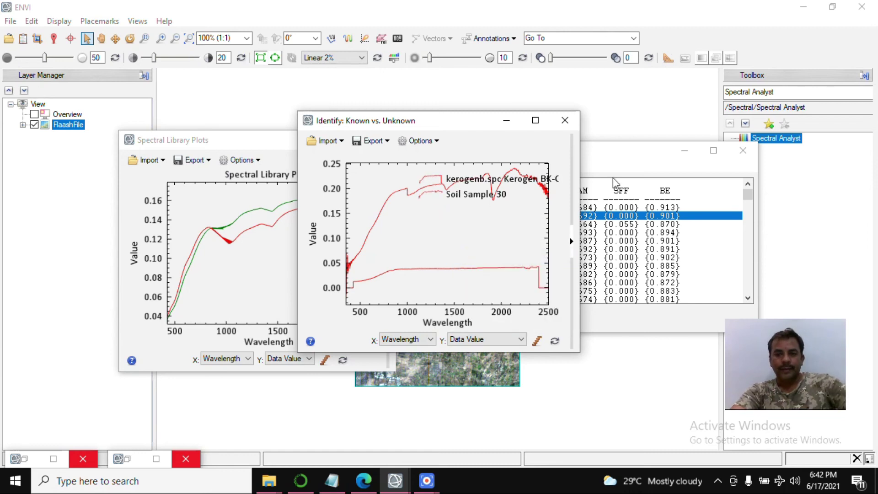
- Widen the Known vs. Unknown plot, minimize the Spectral Library Plots window, and rearrange the windows to reveal the match list
left_click_drag(583, 179, 641, 178)
left_click_drag(242, 141, 197, 212)
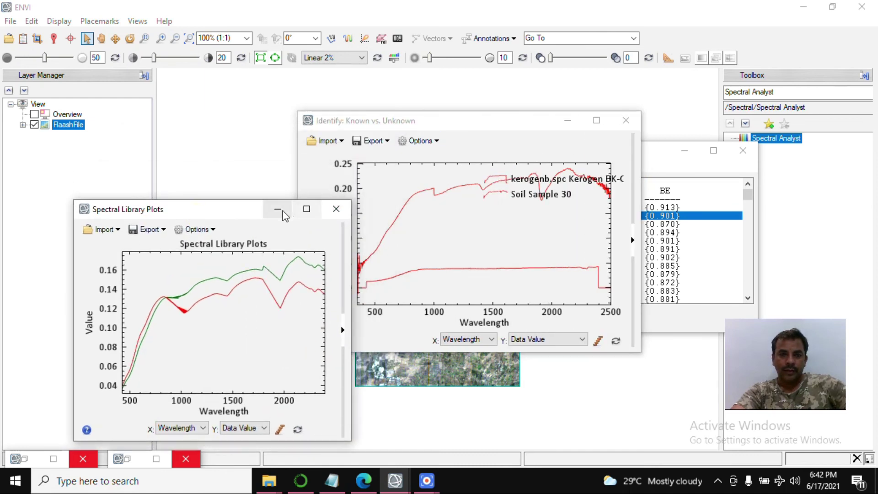
left_click(278, 209)
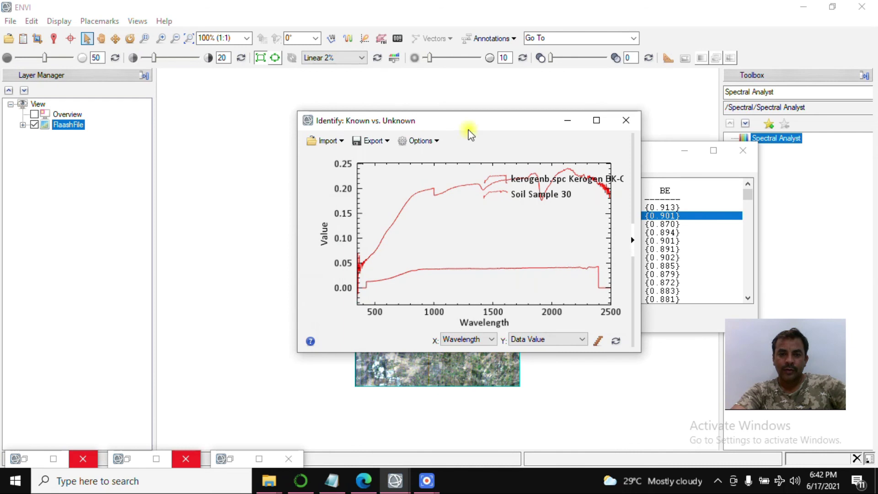
left_click_drag(466, 128, 294, 125)
left_click(538, 169)
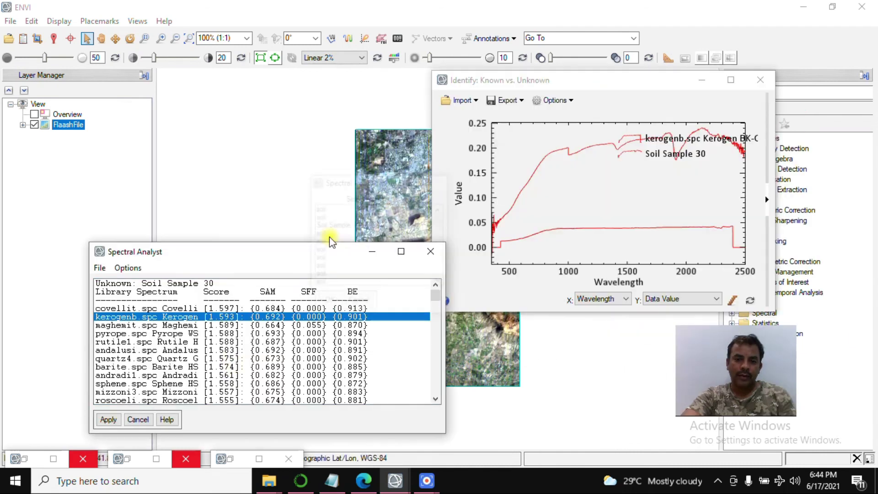
- Apply the Spectral Analyst to Soil Sample 15 as the unknown input spectrum
left_click(108, 420)
left_click_drag(439, 221, 440, 264)
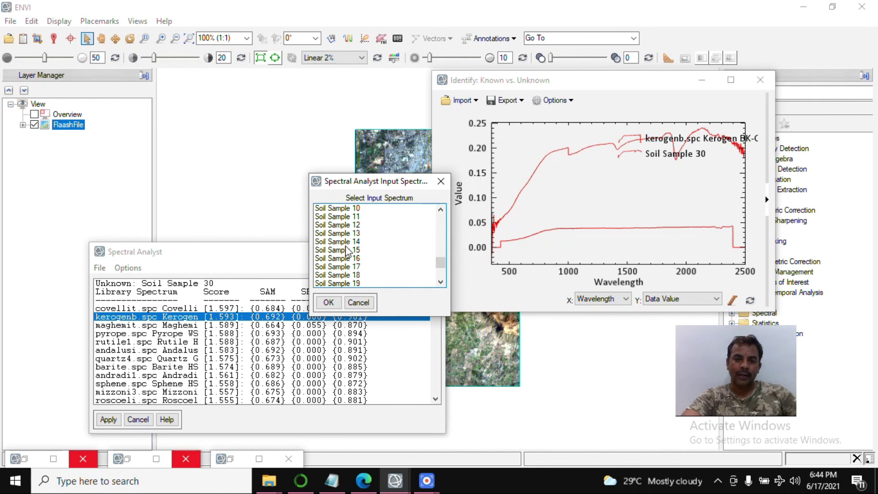
left_click(347, 251)
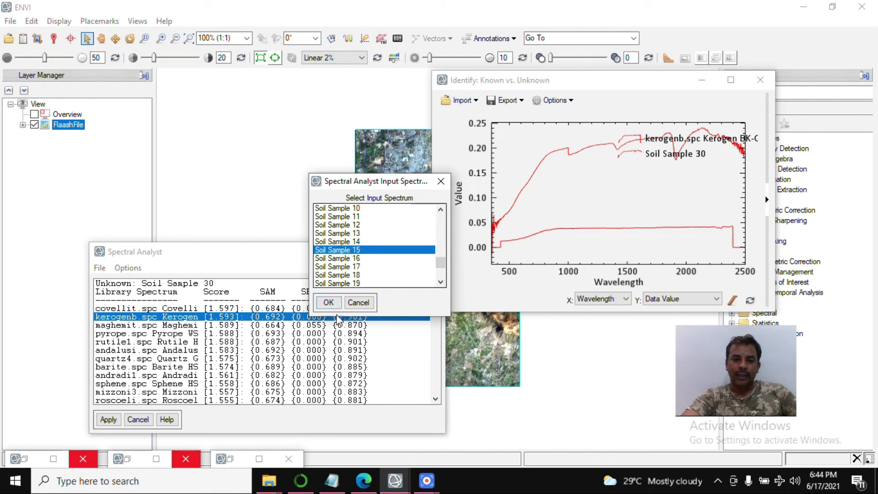
left_click(328, 302)
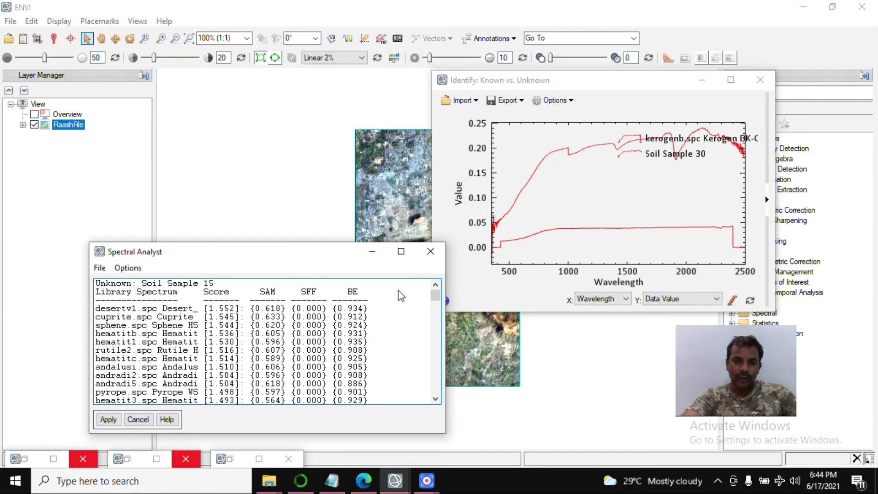
- Plot the rutile2.spc and andradi5.spc matches in turn against Soil Sample 15, returning to rutile2.spc at the end
mouse_move(329, 262)
left_mouse_down()
mouse_move(337, 146)
mouse_move(341, 194)
mouse_move(329, 256)
left_mouse_up()
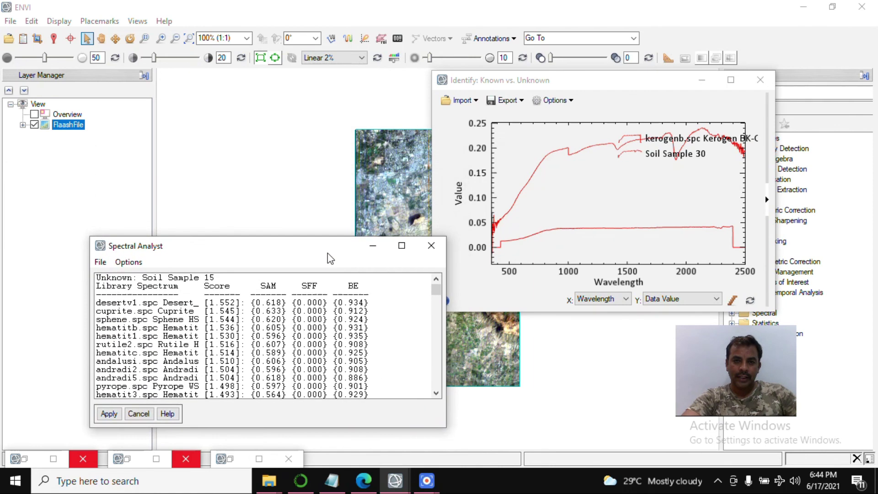
double_click(162, 344)
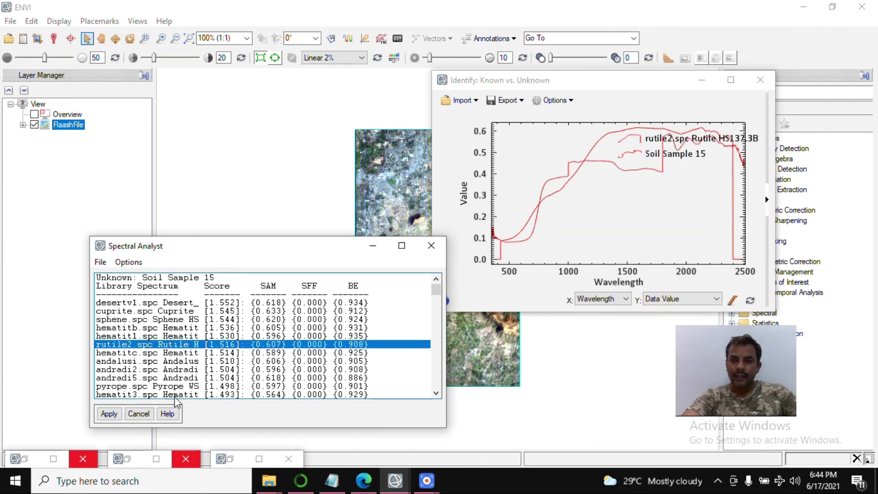
double_click(176, 378)
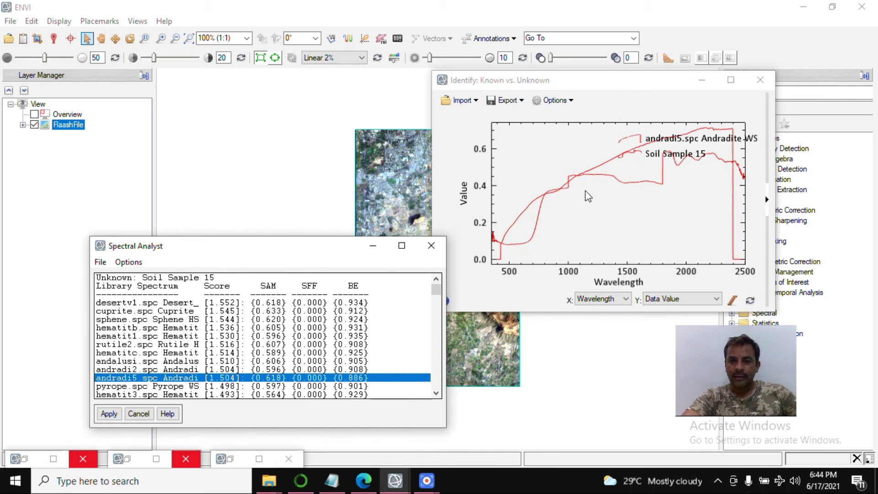
double_click(185, 345)
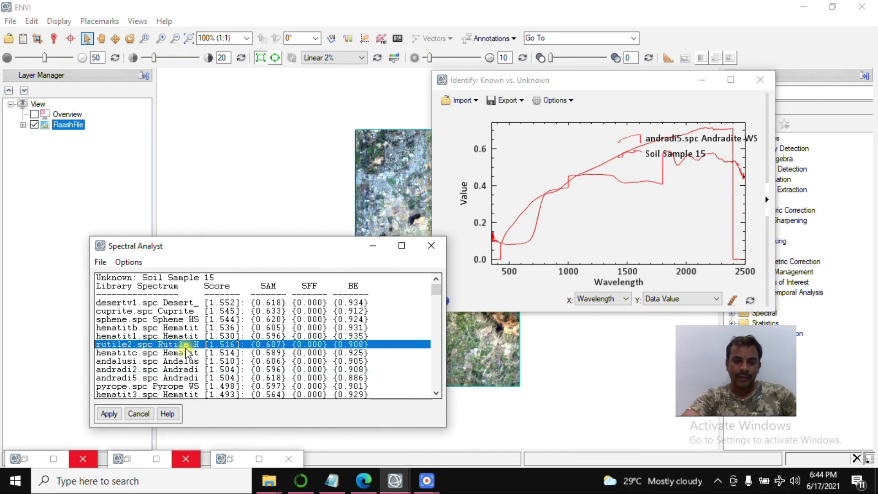
- Compare the lower-ranked matches hapatite.spc, desertv3.spc, kaosmec2.spc, amphibol.spc and muscovib.spc one after another with the Soil Sample 15 curve
scroll(183, 350, "down", 7)
double_click(172, 337)
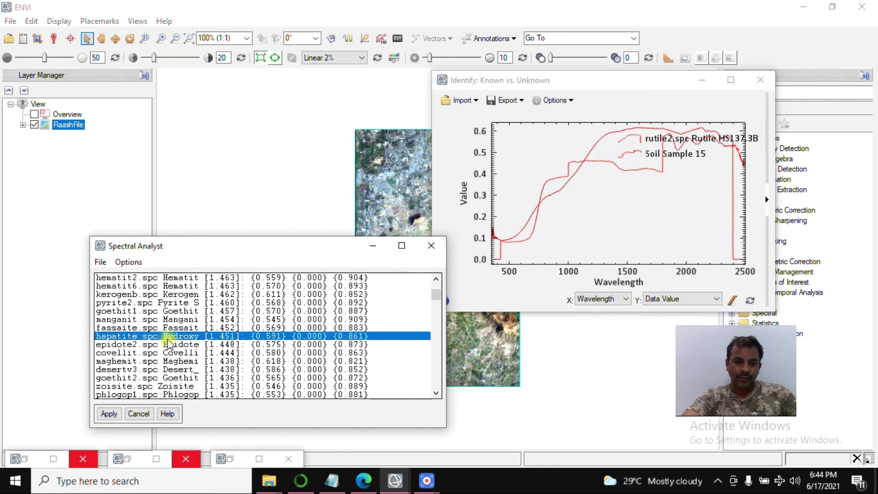
double_click(170, 371)
scroll(170, 377, "down", 3)
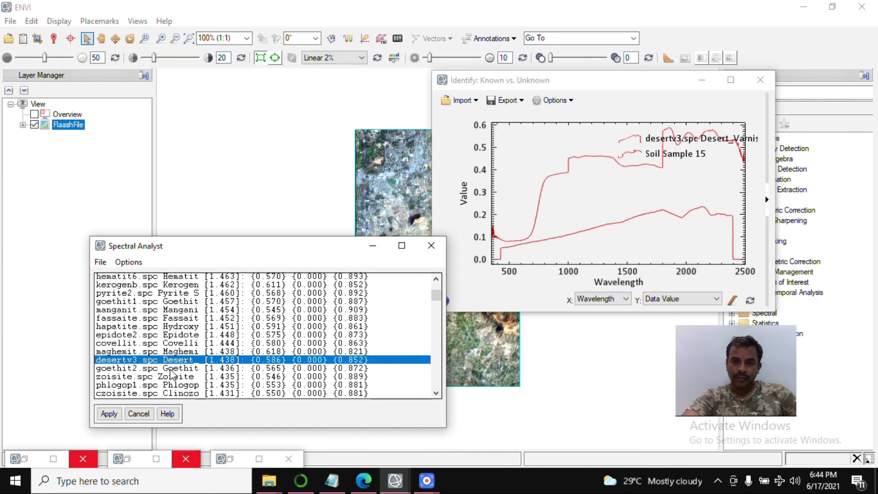
double_click(171, 385)
scroll(171, 387, "down", 4)
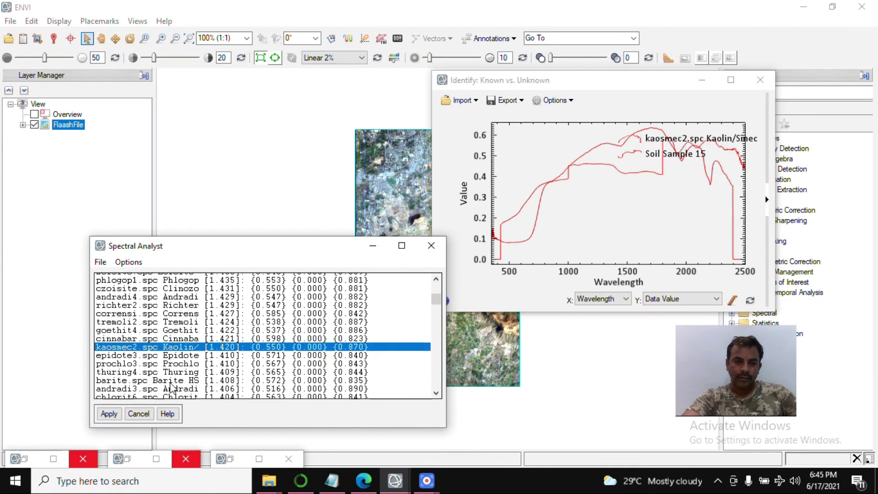
double_click(172, 386)
scroll(185, 377, "down", 6)
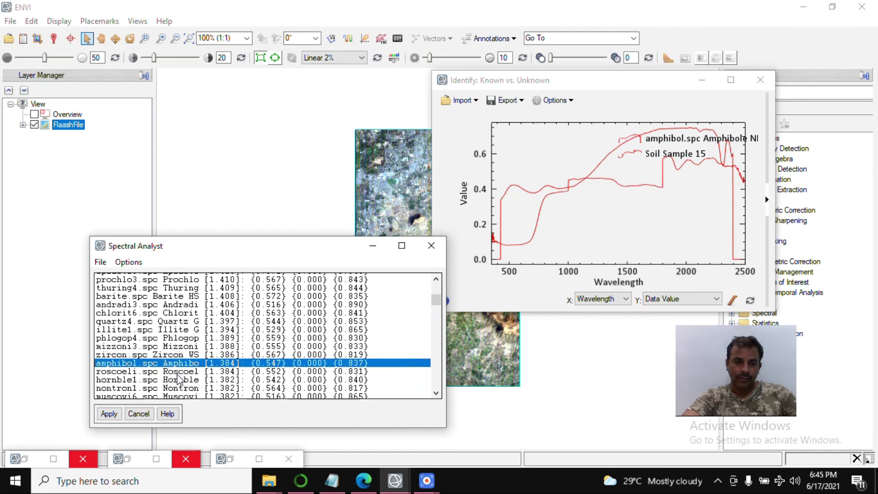
double_click(172, 378)
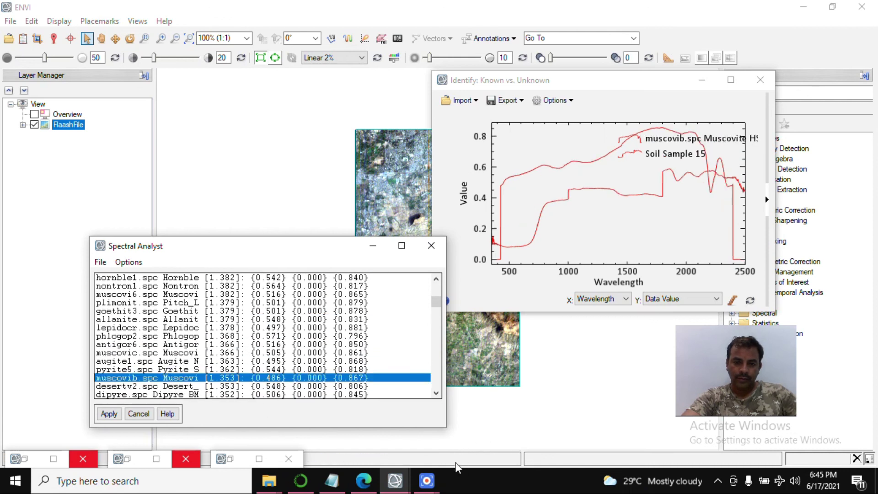